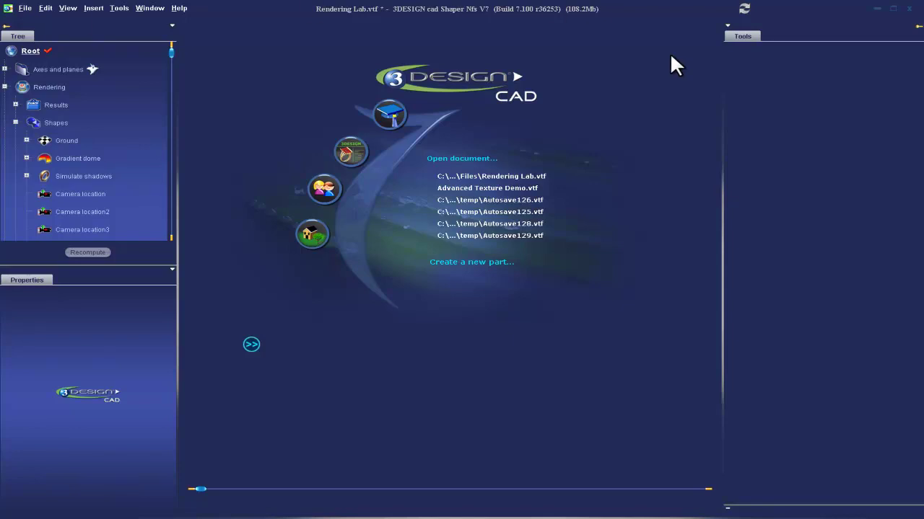
- Open Advanced Texture Demo.vtf from the Desktop, discarding changes to the previous document
click(460, 159)
click(271, 206)
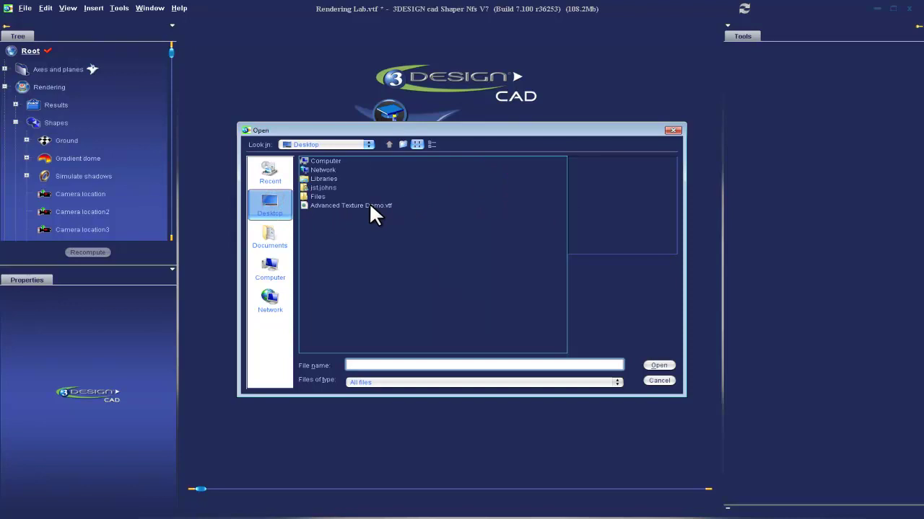
double_click(369, 205)
click(461, 276)
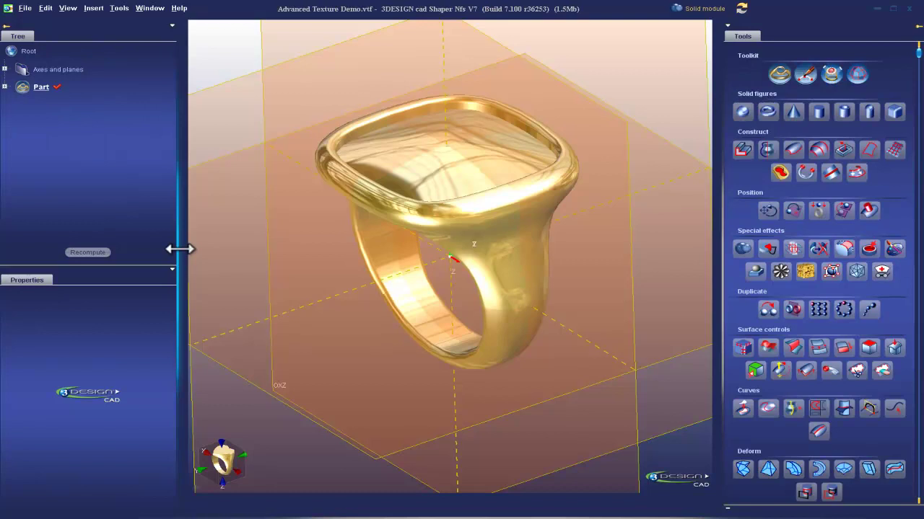
- Hide the axes and planes and expand Part to show the Advanced Texture Ring
middle_drag(310, 340, 449, 282)
right_click(64, 69)
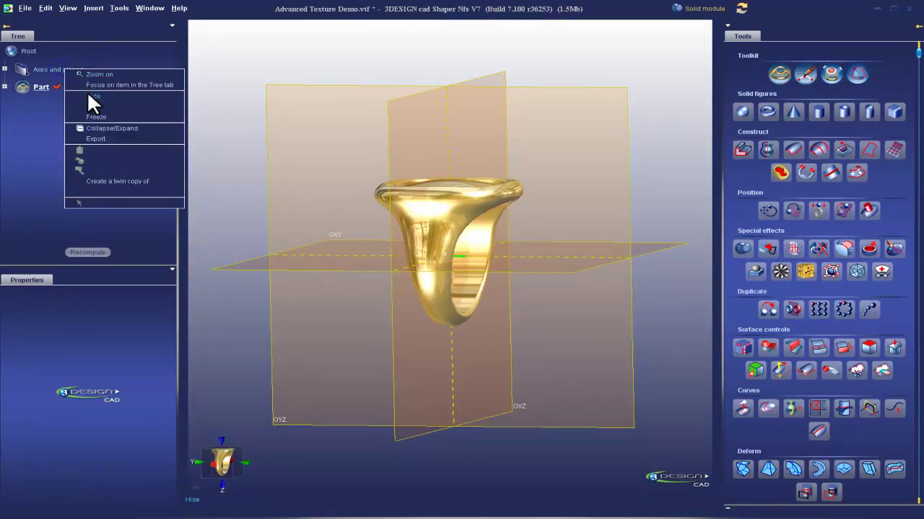
click(90, 96)
middle_drag(515, 158, 443, 233)
click(4, 86)
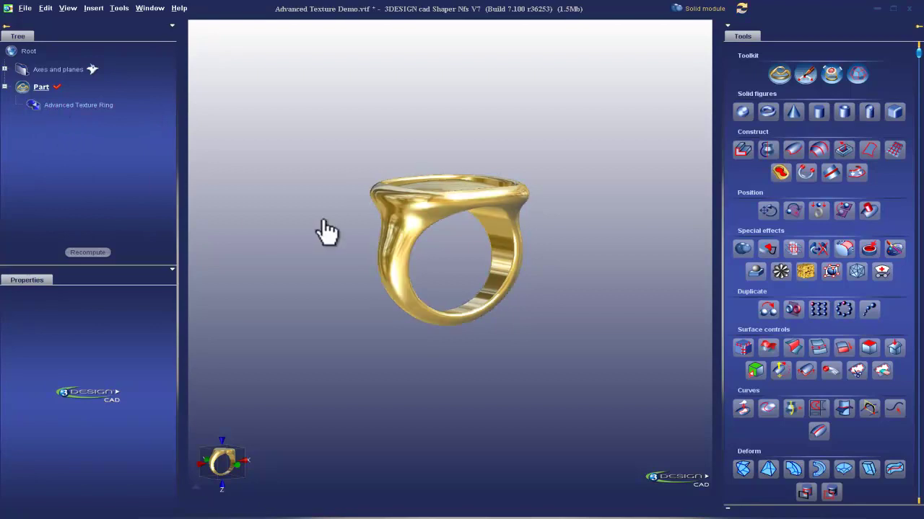
- Zoom in and orbit so the ring's top tilts toward the viewer
mouse_move(588, 272)
middle_down()
mouse_move(548, 292)
mouse_move(344, 293)
mouse_move(596, 298)
middle_up()
scroll(606, 296, up, 3)
middle_drag(572, 336, 596, 336)
scroll(597, 345, up, 3)
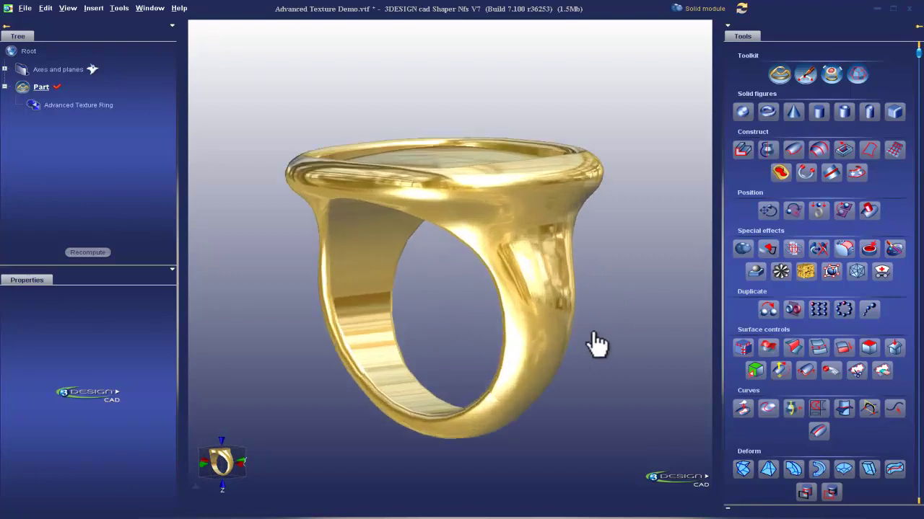
middle_drag(385, 288, 456, 301)
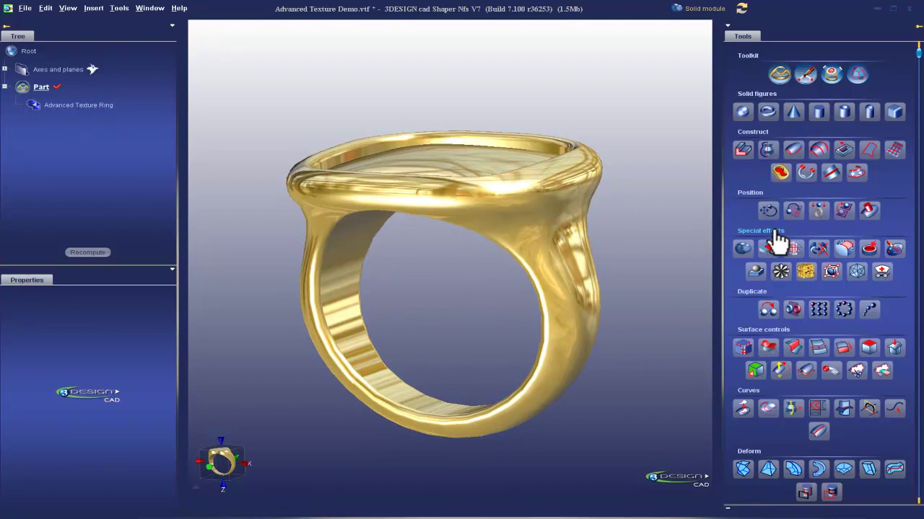
- Start an Advanced 3D texture on the ring with a generated Texture source and open its Stone settings
click(804, 271)
click(552, 196)
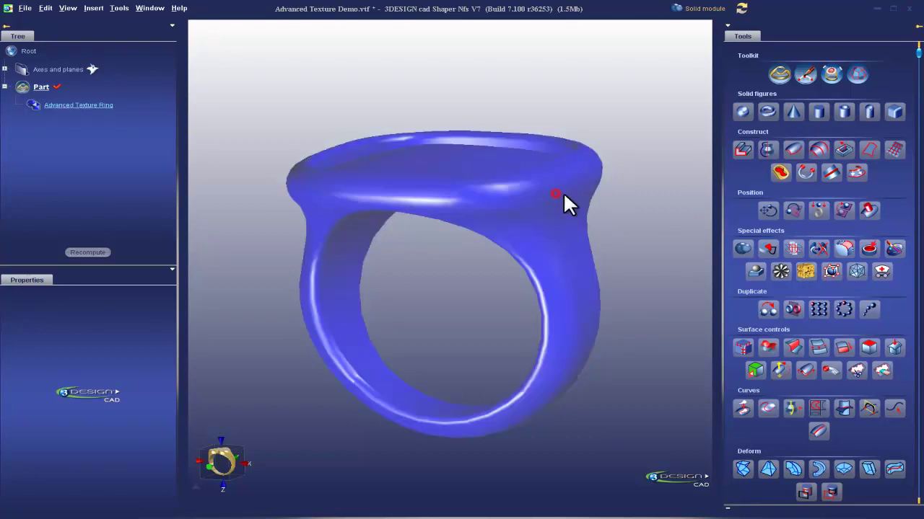
click(803, 268)
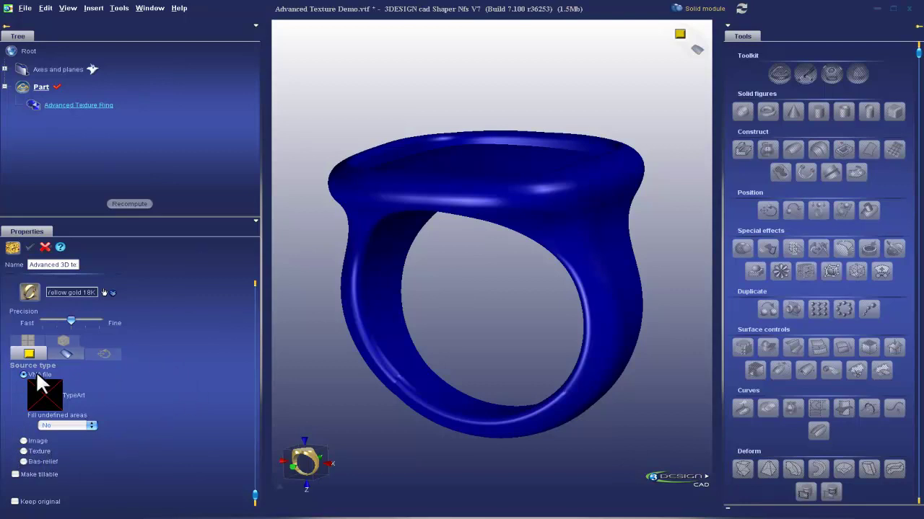
click(22, 448)
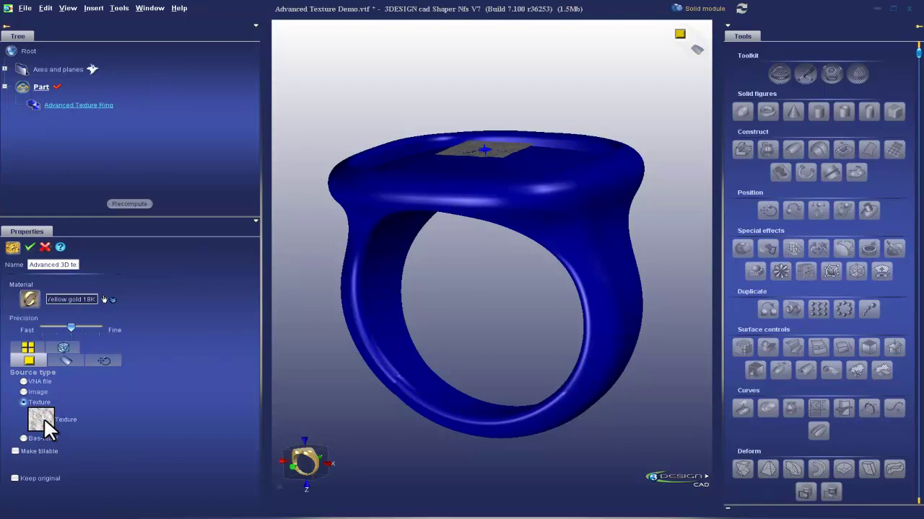
click(41, 418)
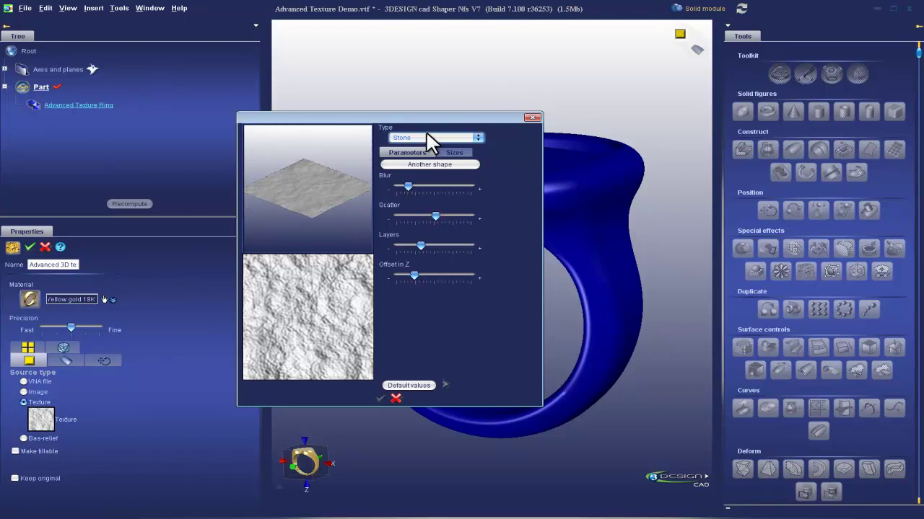
- Lower the stone Scatter, raise Offset in Z and Blur, regenerating the pattern
drag(435, 216, 413, 214)
click(446, 383)
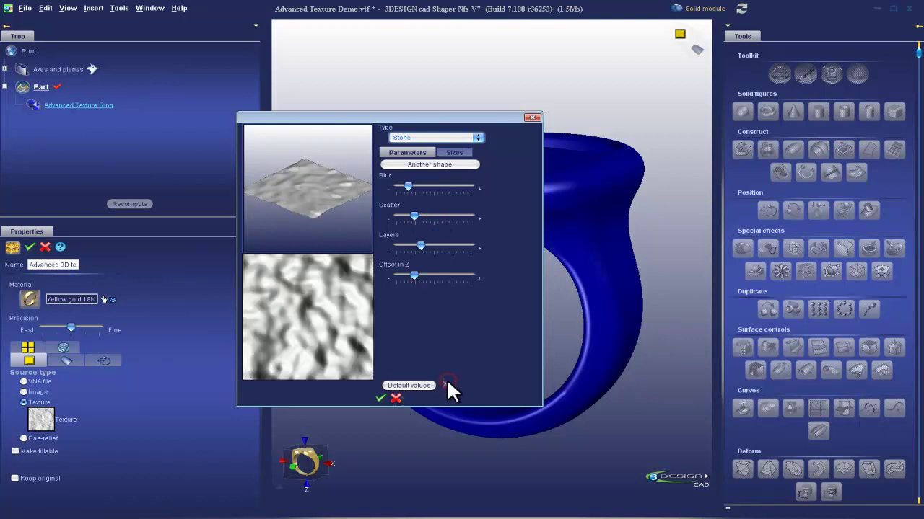
drag(417, 273, 433, 272)
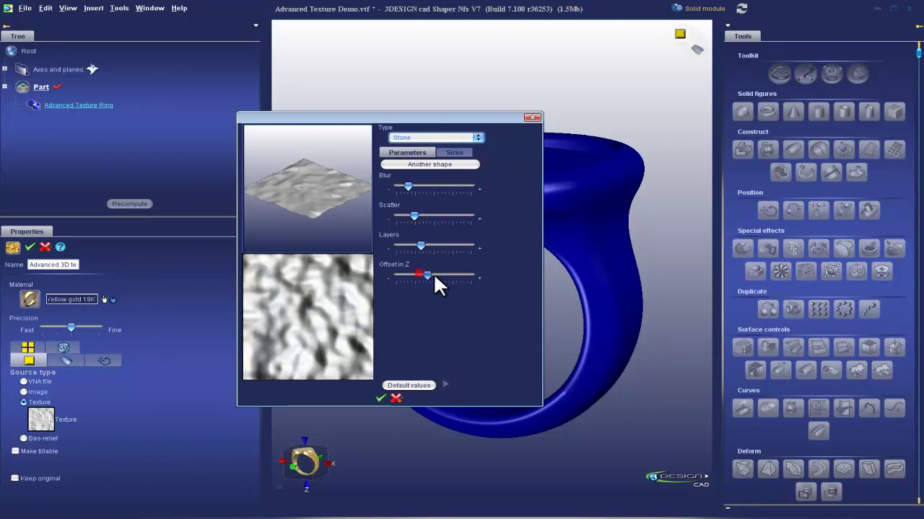
click(446, 382)
mouse_move(408, 188)
mouse_down()
mouse_move(425, 188)
mouse_move(411, 187)
mouse_up()
click(446, 382)
click(445, 384)
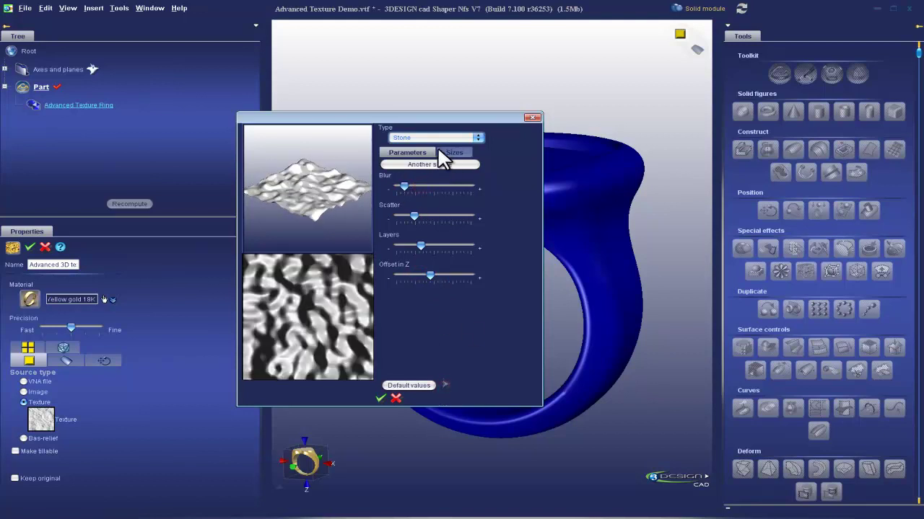
- Try the Concentric stripped plate type with 0.5 Stripe depth and more Blur
click(430, 137)
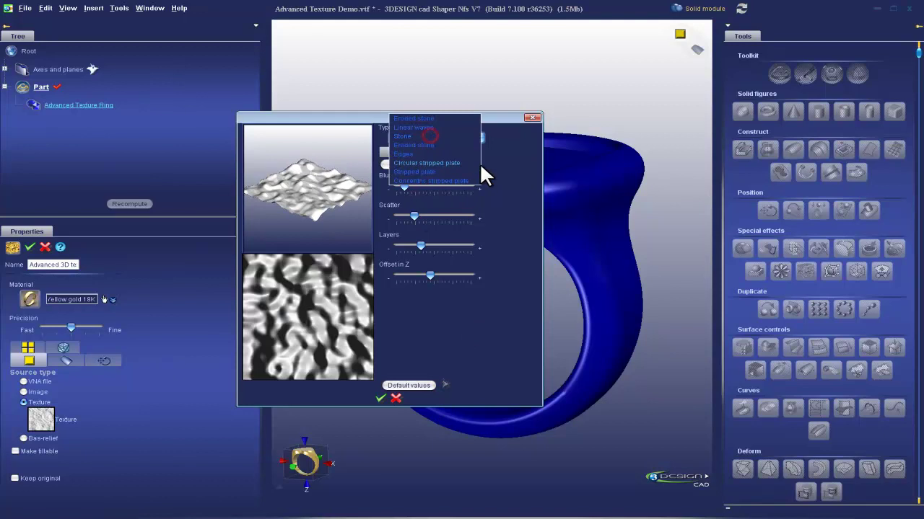
click(445, 180)
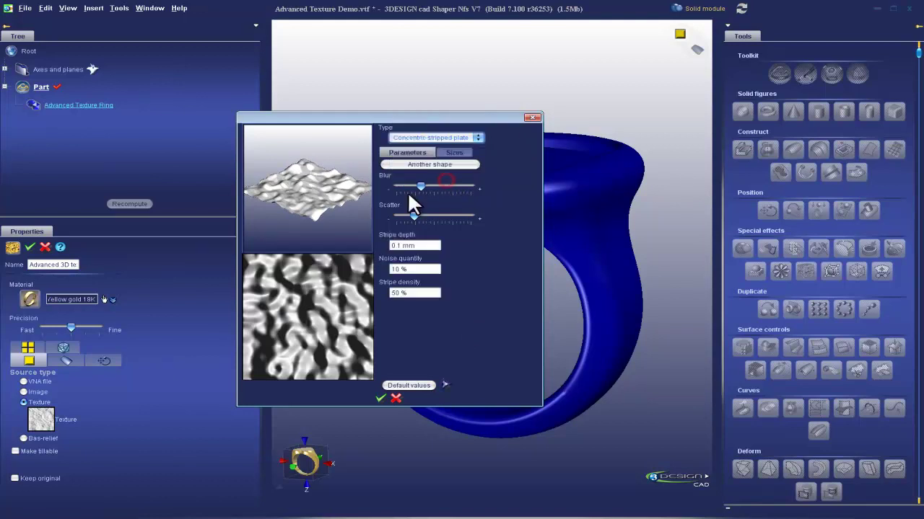
click(444, 385)
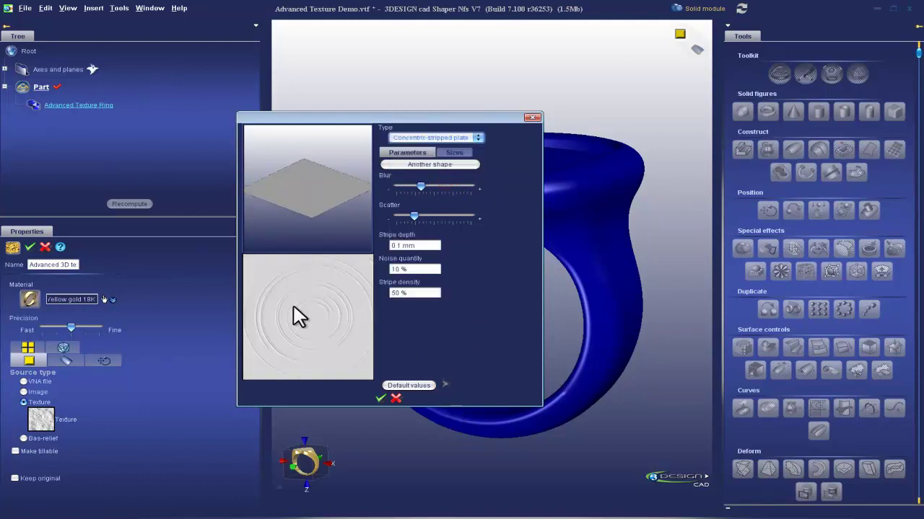
double_click(424, 245)
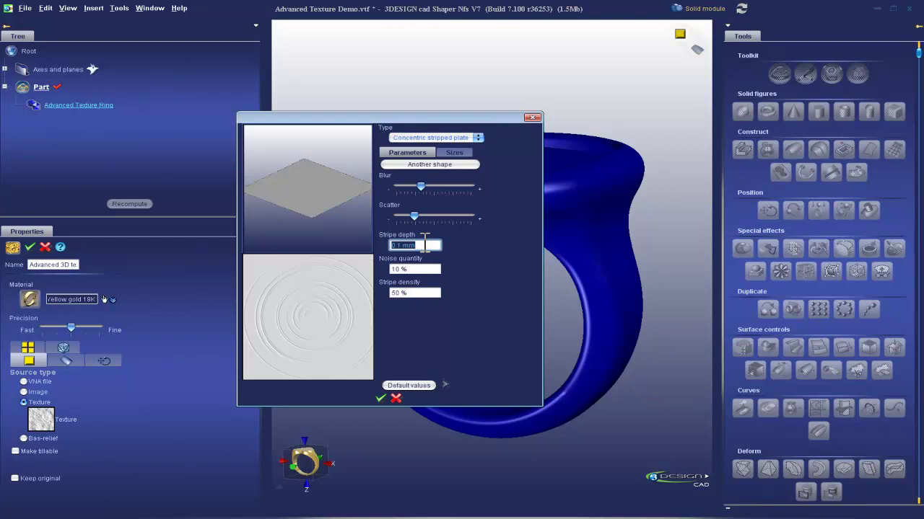
key(BackSpace)
text(0.5)
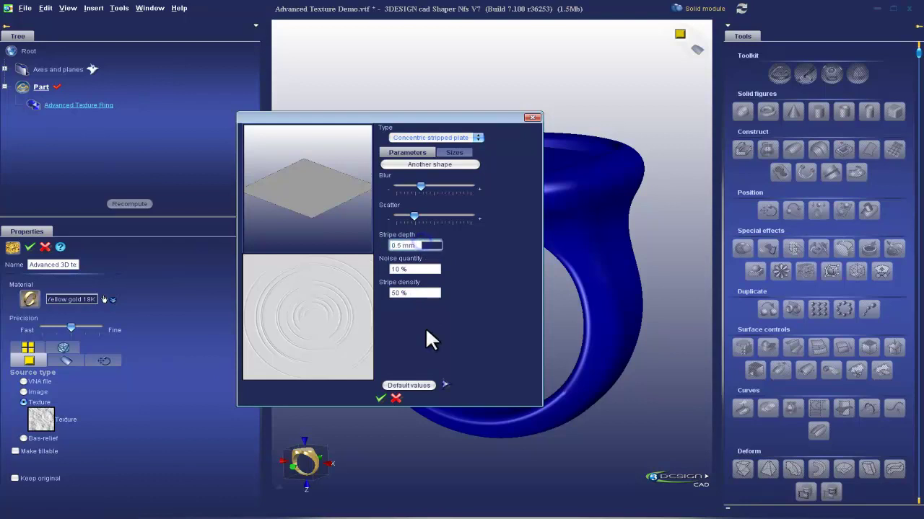
click(445, 384)
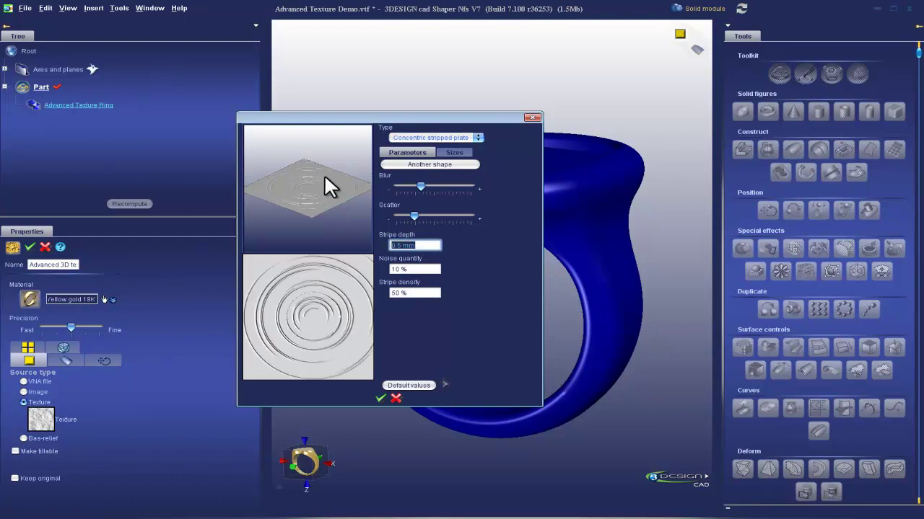
drag(419, 187, 443, 186)
click(447, 384)
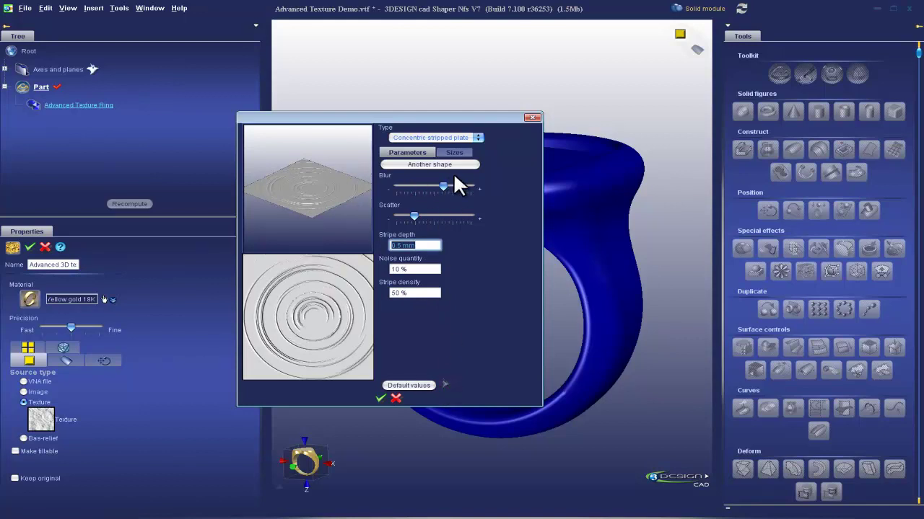
- Switch the texture type back to Stone and confirm the settings
click(434, 135)
click(423, 107)
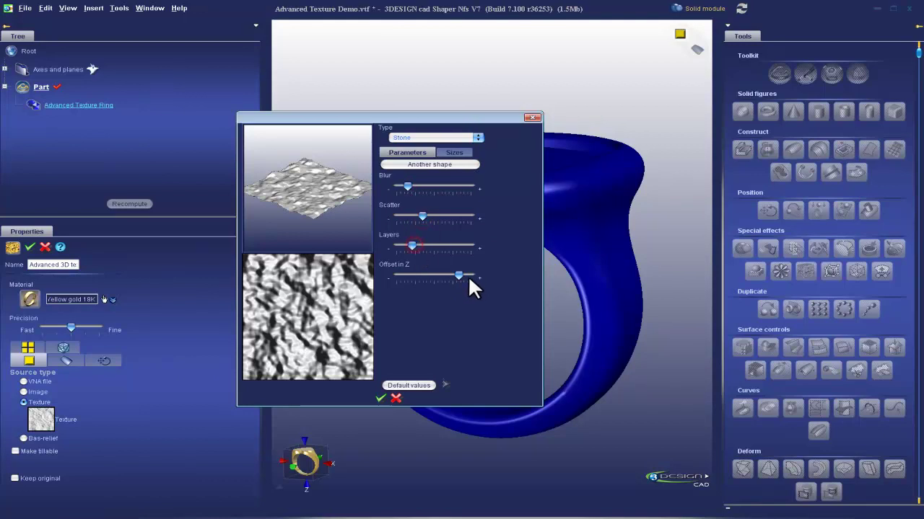
click(381, 399)
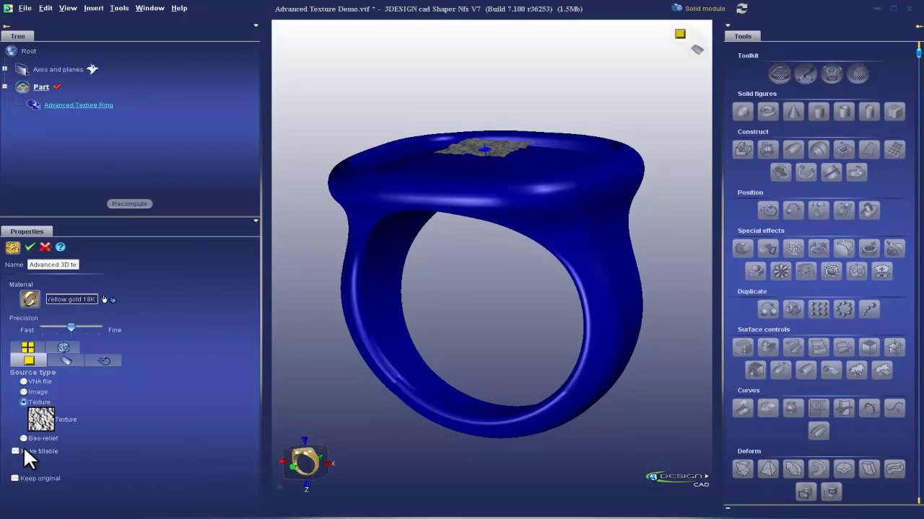
- Pick the Advanced Texture Ring's outer shank surface as the object to texture
click(73, 355)
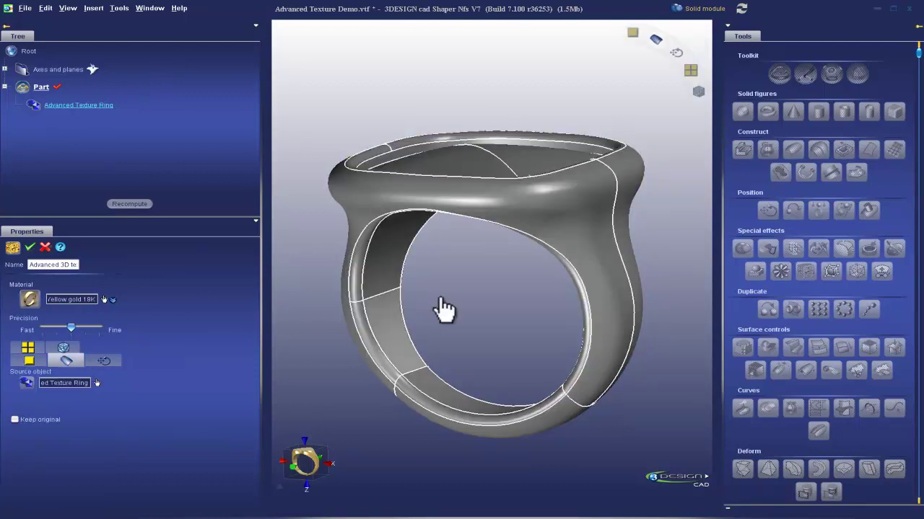
mouse_move(664, 377)
middle_down()
mouse_move(592, 412)
mouse_move(614, 230)
mouse_move(627, 305)
mouse_move(505, 321)
mouse_move(552, 309)
middle_up()
click(506, 232)
mouse_move(647, 306)
middle_down()
mouse_move(351, 295)
mouse_move(521, 346)
mouse_move(339, 316)
mouse_move(617, 365)
mouse_move(541, 291)
mouse_move(553, 354)
mouse_move(630, 344)
middle_up()
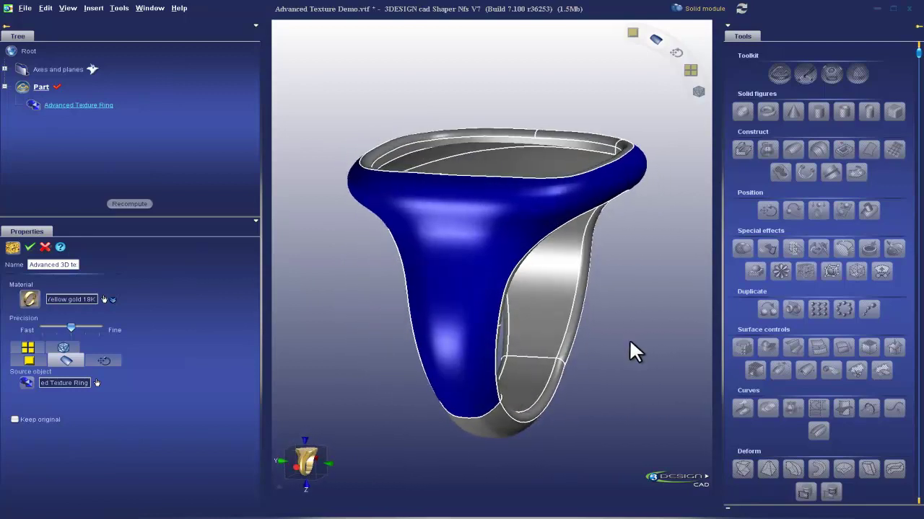
- Place the stone patch on the ring, shrink it to about 4 mm, and unlock its proportions
click(106, 356)
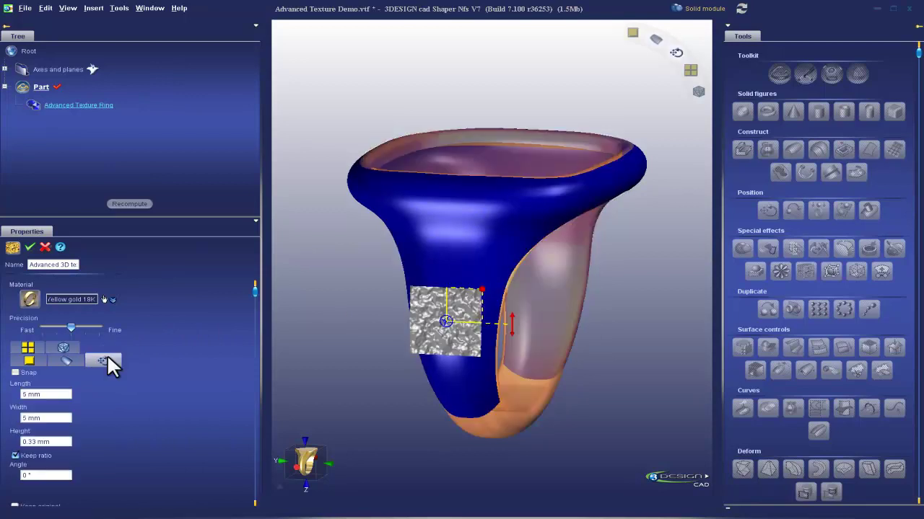
middle_drag(550, 389, 300, 465)
scroll(397, 408, up, 5)
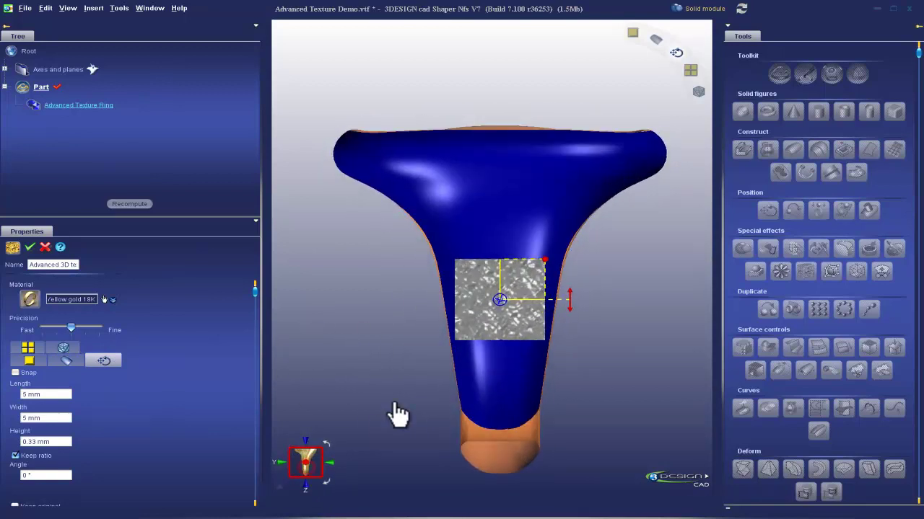
mouse_move(569, 264)
mouse_down()
mouse_move(551, 270)
mouse_move(548, 286)
mouse_move(554, 272)
mouse_up()
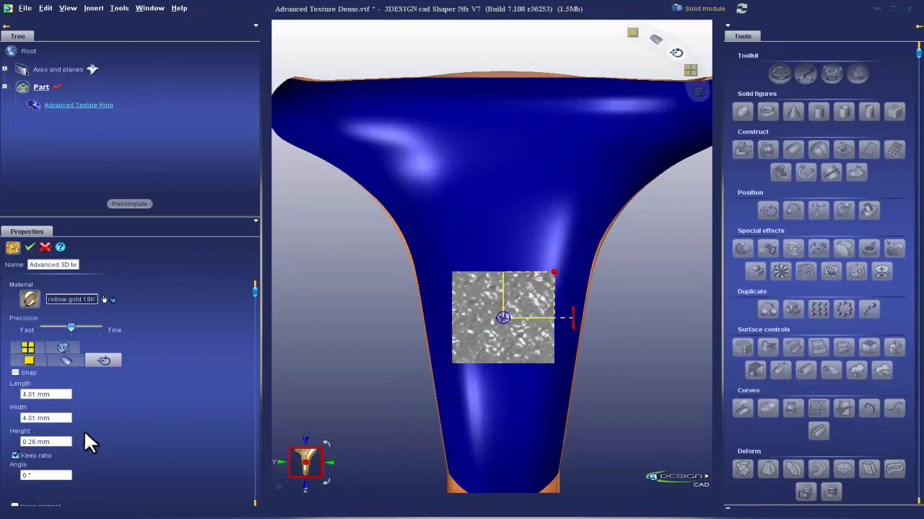
click(15, 456)
right_drag(617, 449, 497, 393)
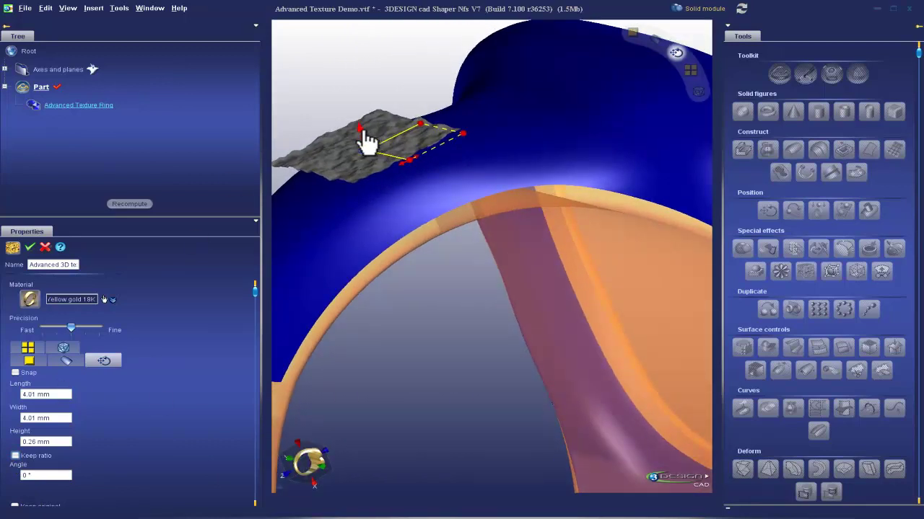
- Set the patch Height to 0.5 mm and enlarge it to 4.53 × 4.84 mm
mouse_move(363, 138)
mouse_down()
mouse_move(359, 117)
mouse_move(363, 130)
mouse_up()
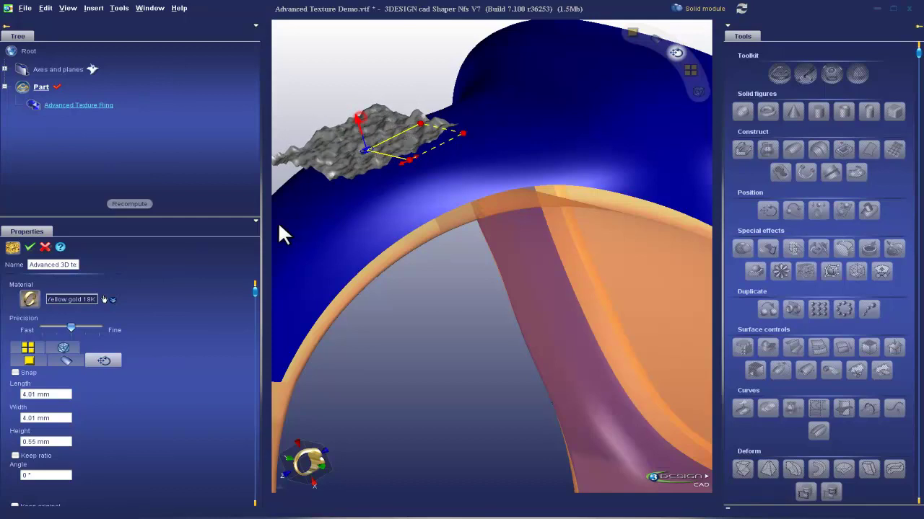
click(53, 442)
key(BackSpace)
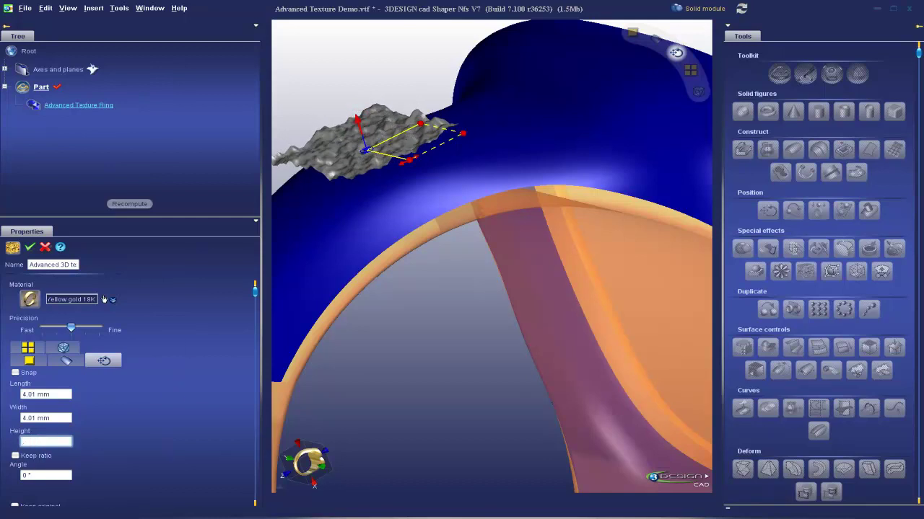
text(0.5)
key(Return)
right_drag(429, 376, 560, 407)
drag(566, 278, 565, 351)
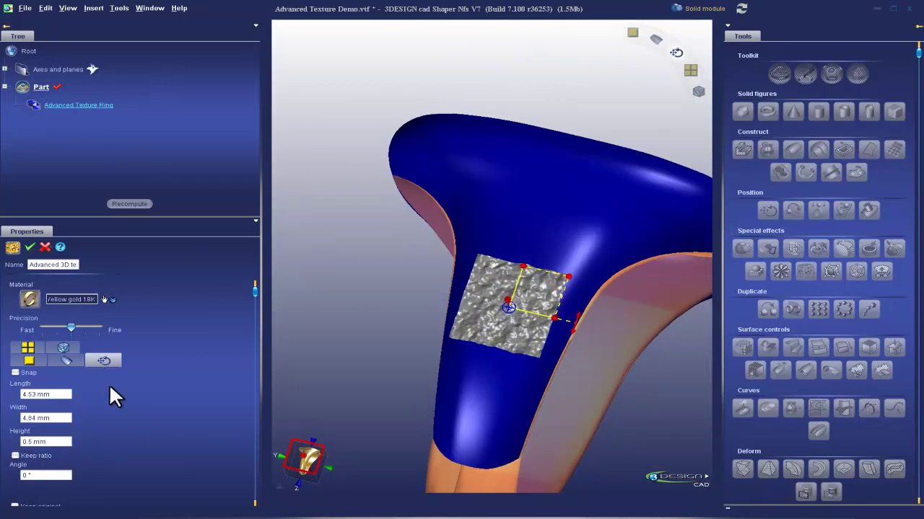
scroll(130, 418, down, 1)
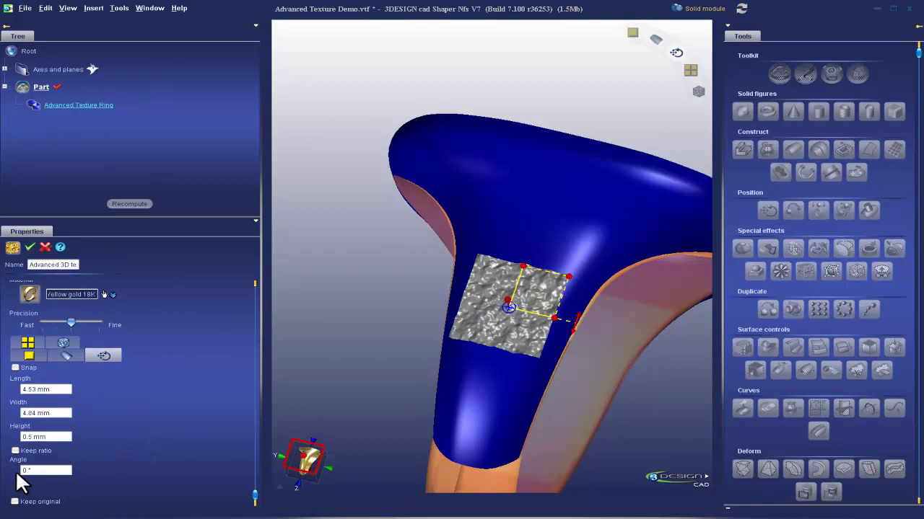
- Enable Duplicate pattern so the stone texture repeats over the whole ring, and apply it
click(30, 344)
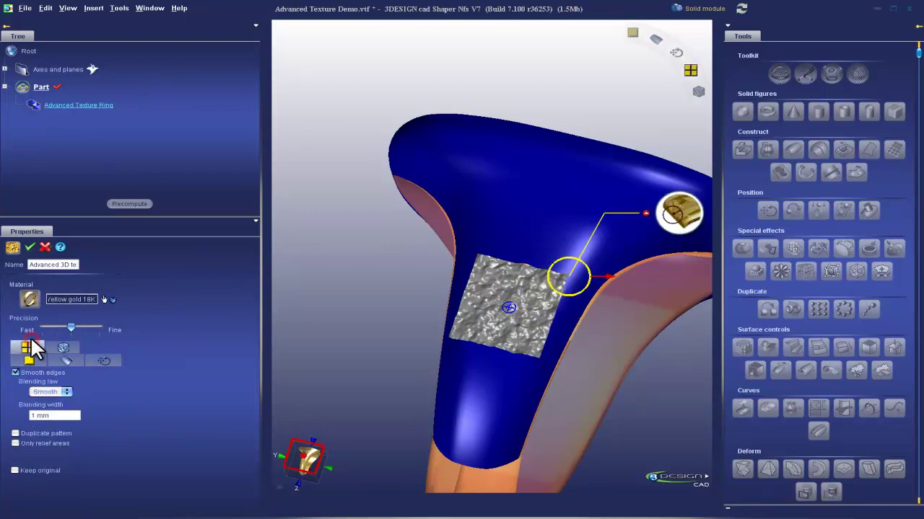
click(15, 432)
click(31, 247)
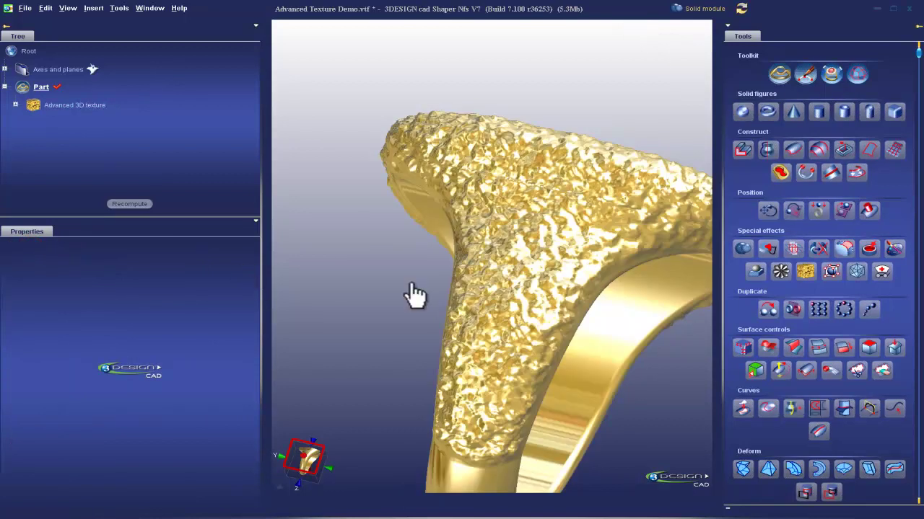
scroll(449, 202, down, 5)
right_drag(594, 196, 435, 289)
right_drag(594, 299, 422, 297)
mouse_move(622, 301)
right_down()
mouse_move(426, 284)
mouse_move(426, 299)
mouse_move(547, 291)
mouse_move(450, 149)
mouse_move(417, 123)
mouse_move(481, 402)
mouse_move(495, 82)
mouse_move(433, 303)
mouse_move(526, 248)
mouse_move(346, 243)
mouse_move(491, 248)
mouse_move(456, 238)
mouse_move(458, 316)
mouse_move(458, 200)
right_up()
- Edit the stone texture with more Blur, slightly lower Offset in Z, less Scatter, and recompute it
double_click(458, 200)
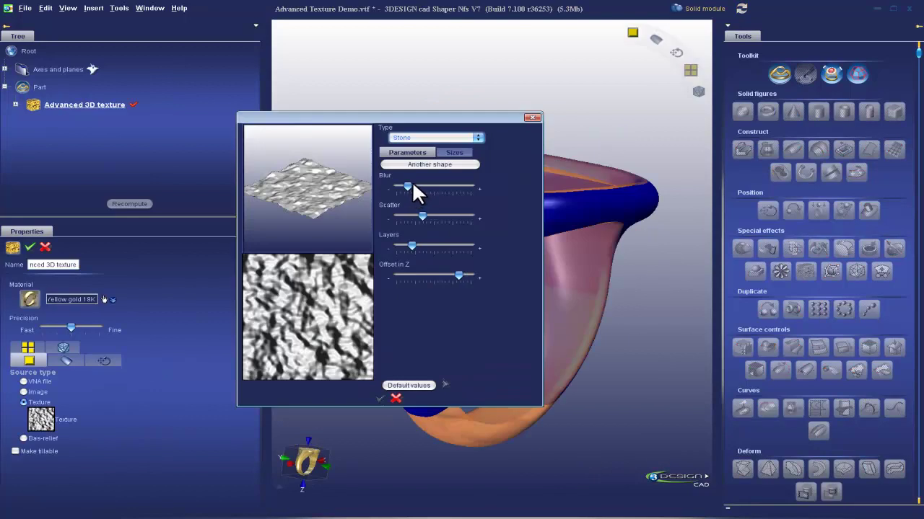
drag(408, 186, 419, 186)
click(446, 385)
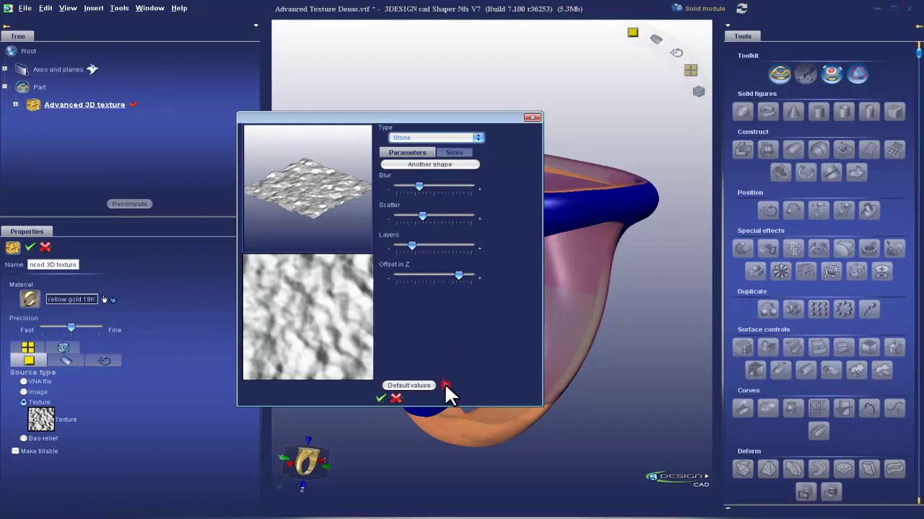
drag(433, 277, 435, 277)
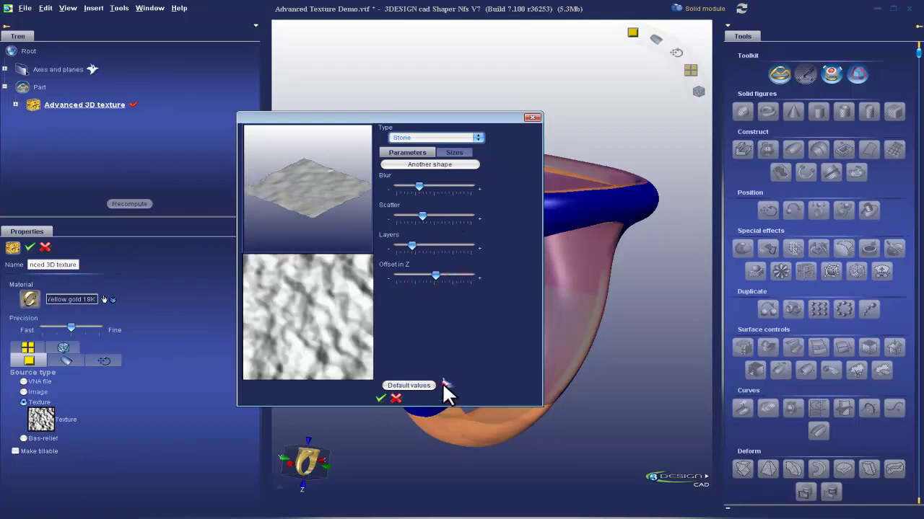
click(445, 384)
mouse_move(423, 216)
mouse_down()
mouse_move(486, 214)
mouse_move(407, 215)
mouse_up()
click(446, 384)
click(446, 384)
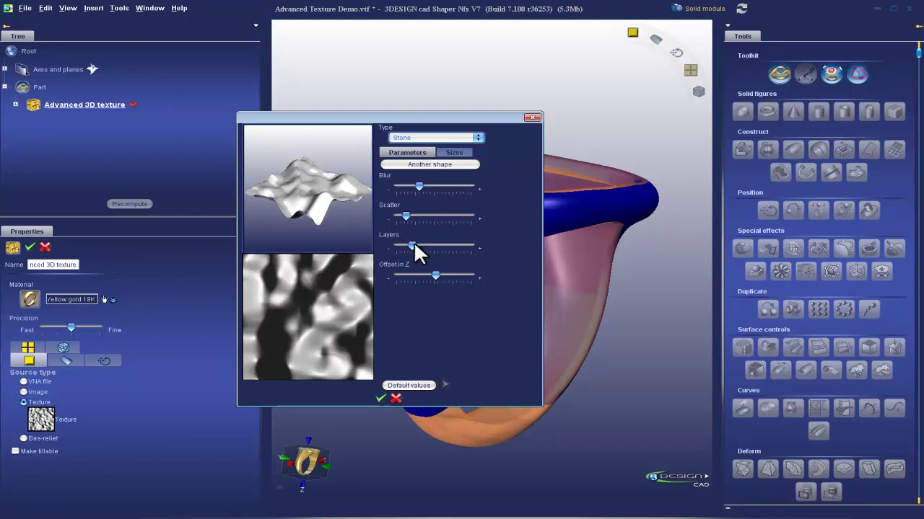
click(380, 396)
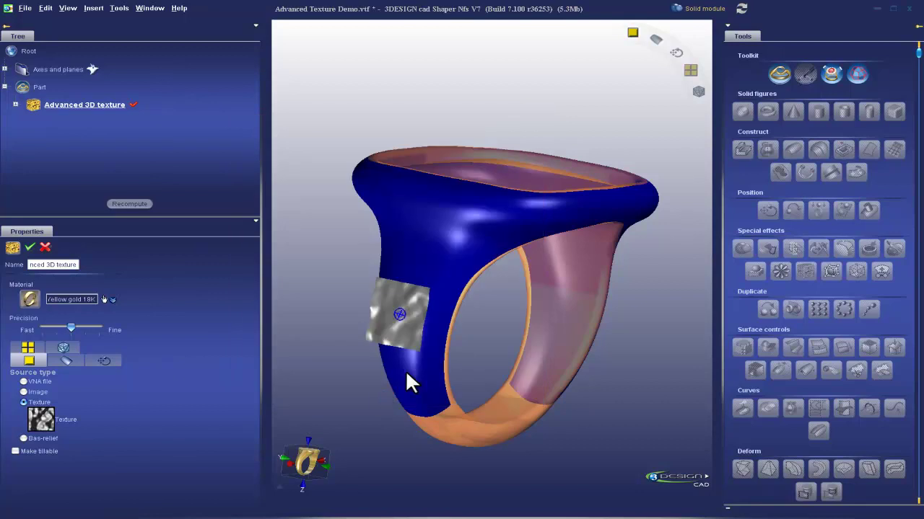
click(30, 248)
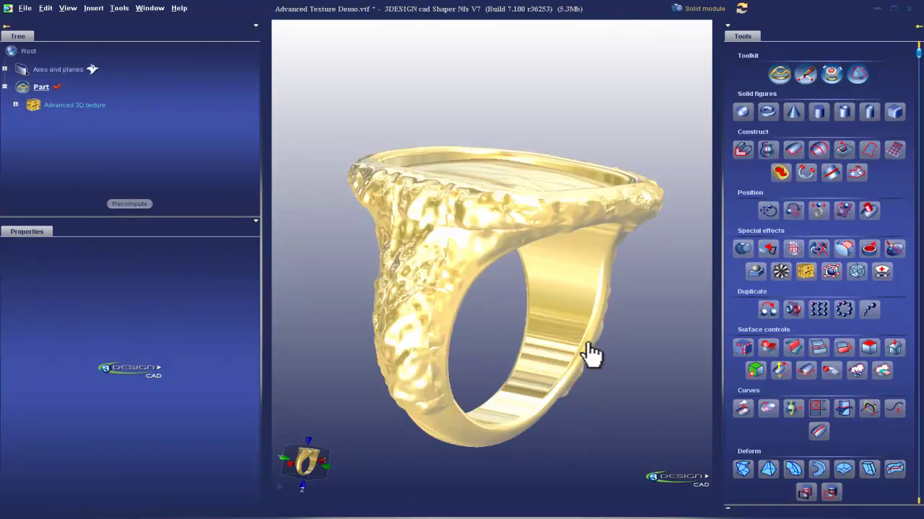
- Inspect the shoulder seams, then make the stone texture tileable and recompute it
middle_drag(598, 340, 429, 309)
click(302, 462)
click(303, 463)
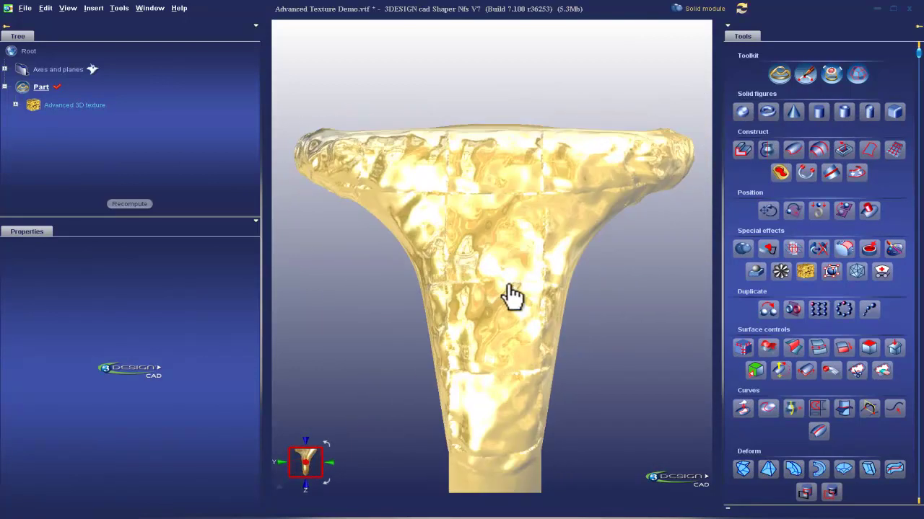
scroll(525, 296, up, 4)
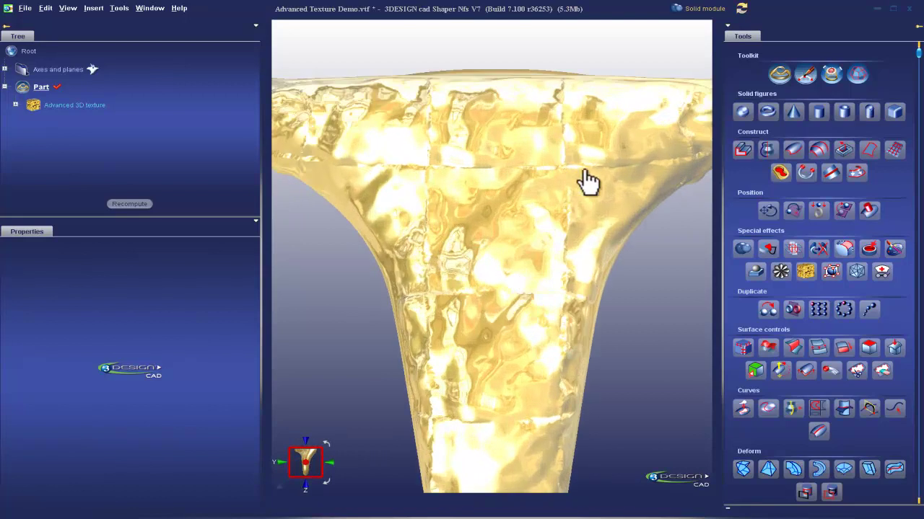
middle_drag(513, 315, 567, 369)
scroll(566, 370, up, 2)
double_click(521, 329)
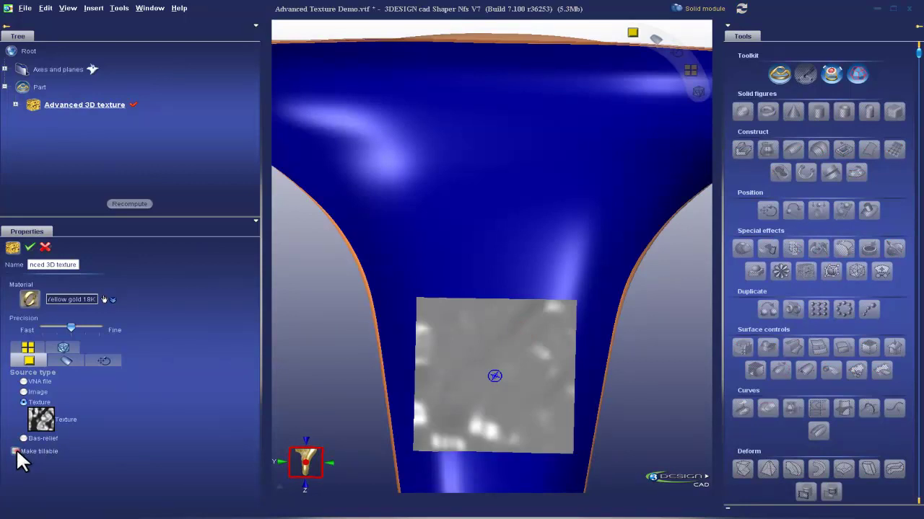
click(16, 451)
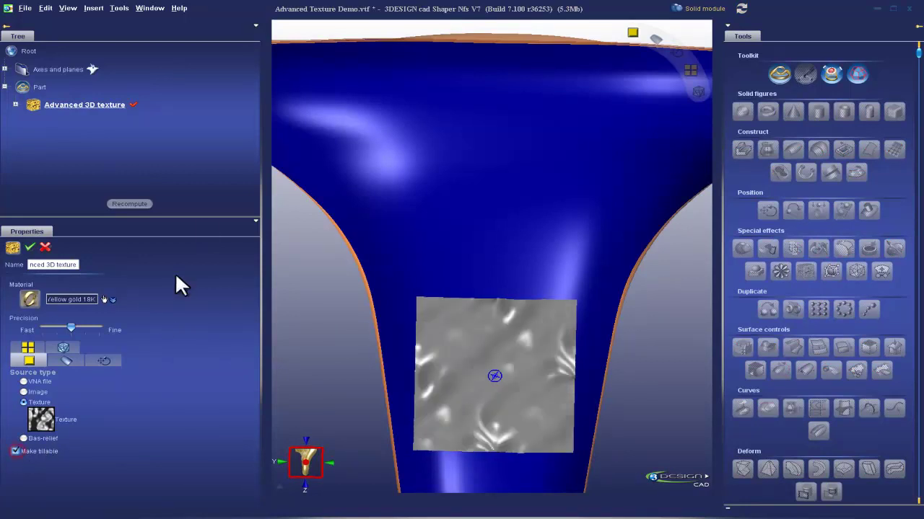
click(30, 248)
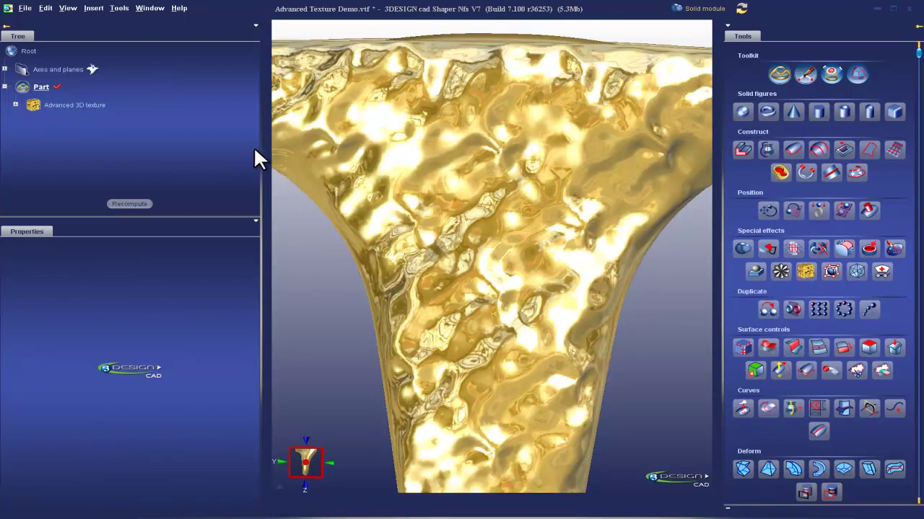
- Orbit around the ring to inspect the seamless stone relief from below and the sides
scroll(490, 361, down, 3)
right_drag(490, 361, 500, 196)
scroll(497, 173, up, 3)
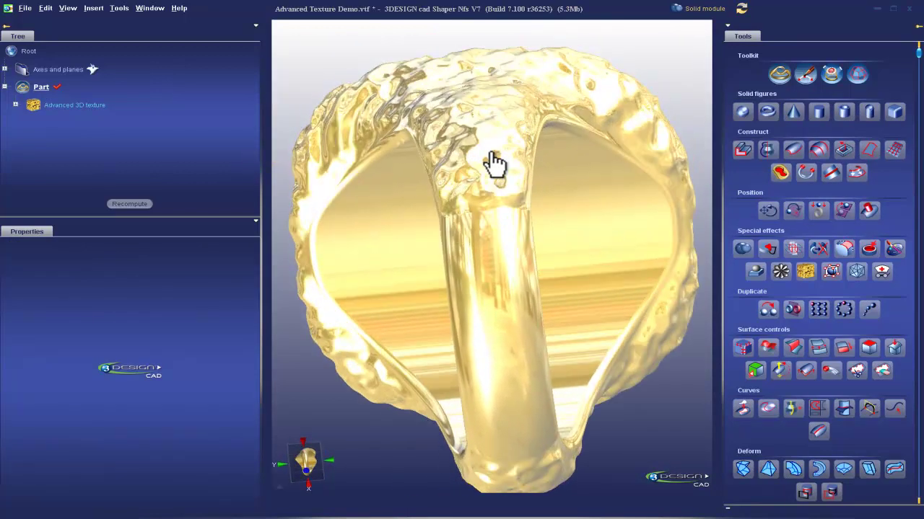
right_drag(499, 140, 491, 227)
scroll(490, 229, up, 2)
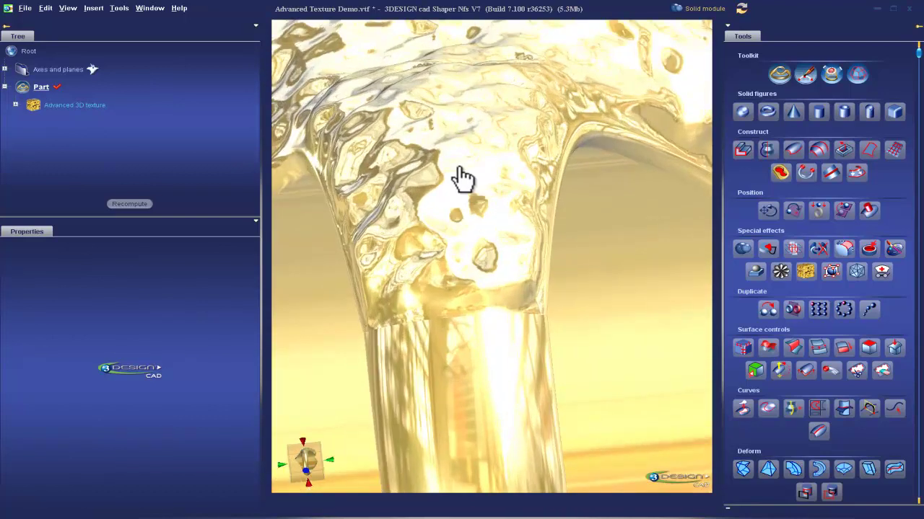
scroll(483, 187, down, 5)
right_drag(407, 298, 539, 303)
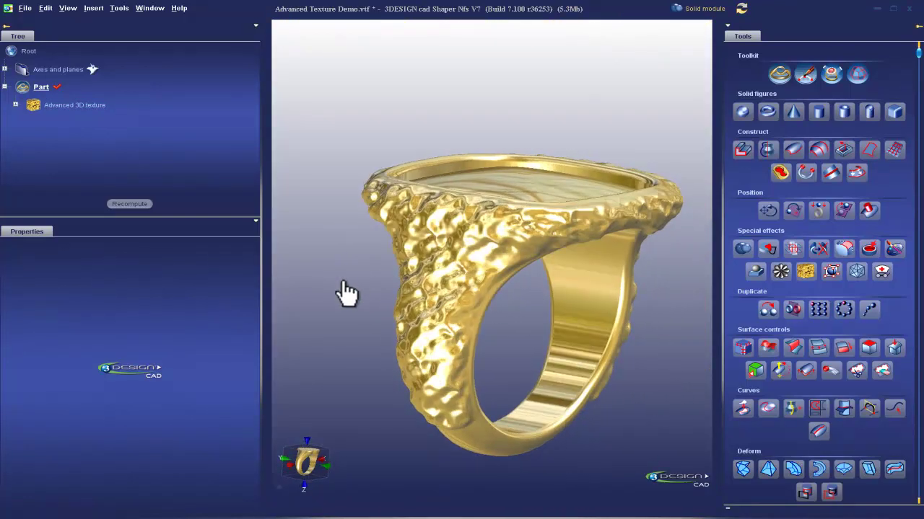
mouse_move(356, 293)
right_down()
mouse_move(499, 285)
mouse_move(505, 289)
mouse_move(486, 315)
mouse_move(601, 284)
mouse_move(539, 298)
mouse_move(470, 270)
right_up()
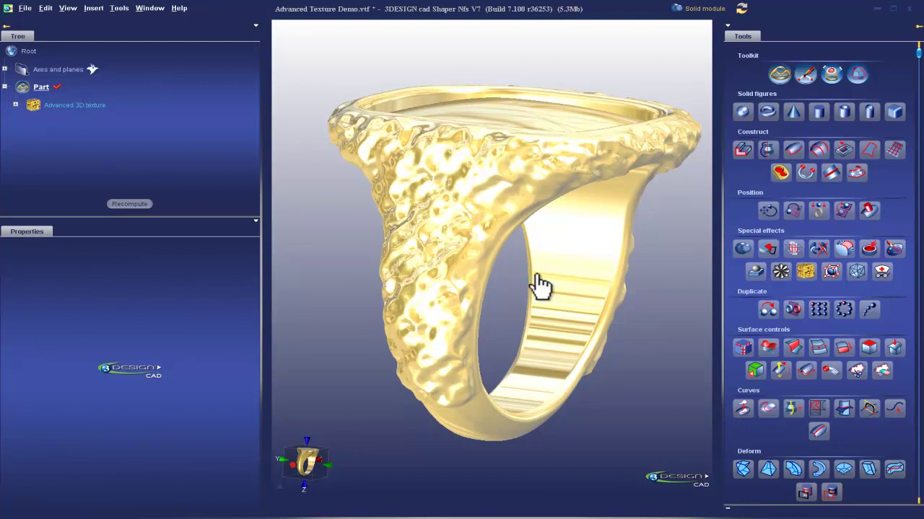
- Switch the Advanced 3D texture's source type to Image and open the image picker
double_click(539, 285)
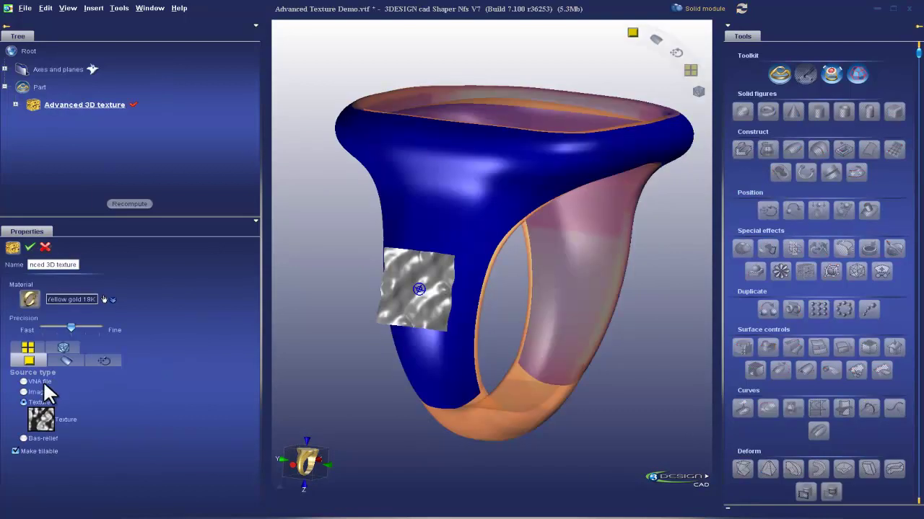
click(23, 392)
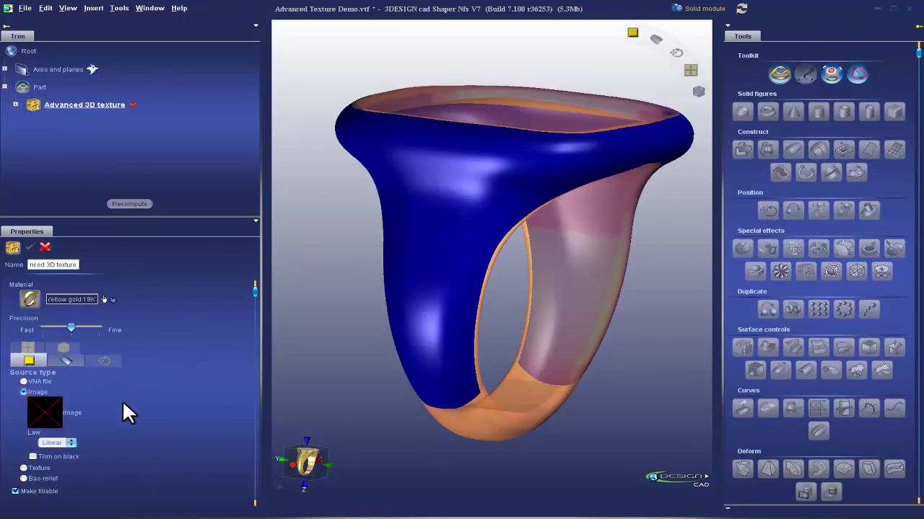
click(40, 403)
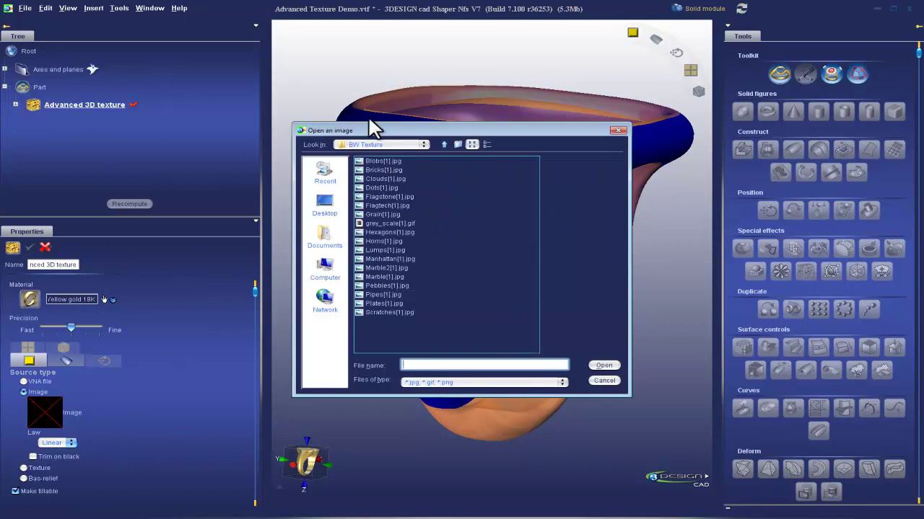
- Preview the sample images and choose Bricks[1].jpg
click(365, 160)
click(367, 169)
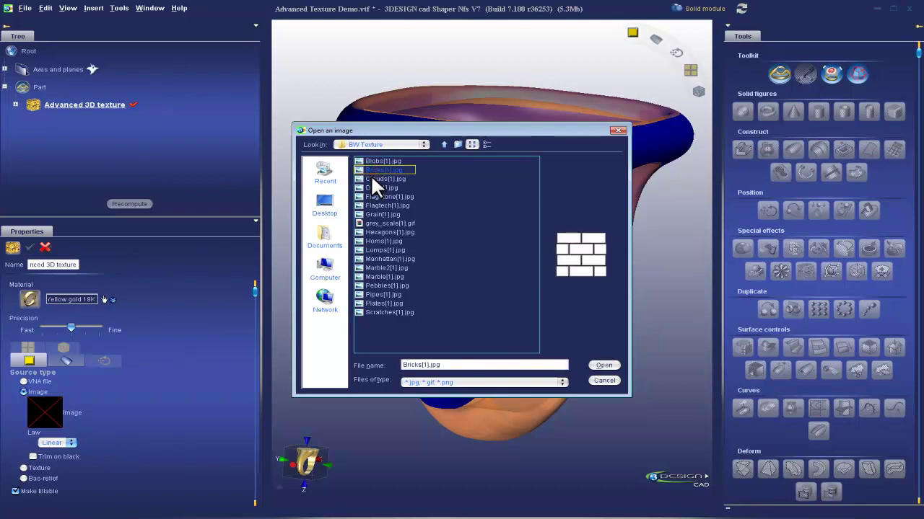
click(371, 177)
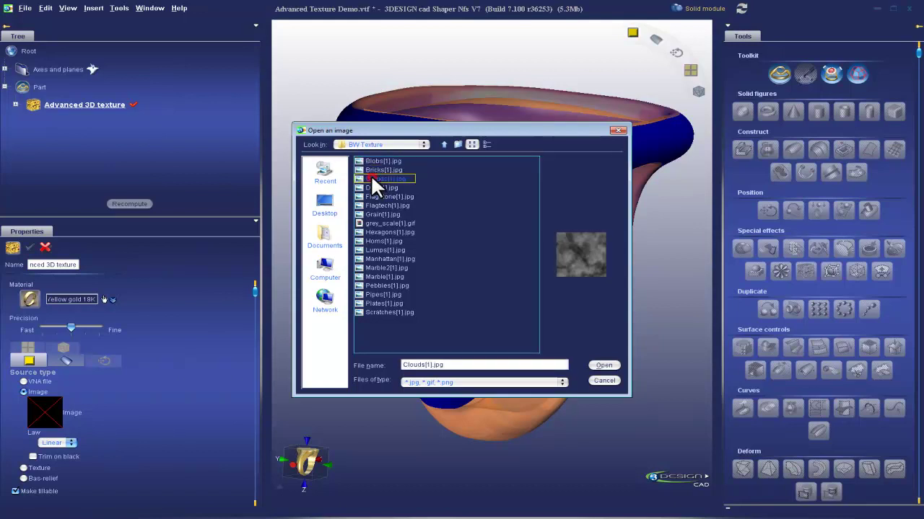
click(374, 188)
click(379, 197)
click(378, 214)
click(378, 233)
click(379, 249)
click(378, 234)
click(383, 169)
- Load the Bricks image and move the brick patch to the ring's front centre
click(603, 365)
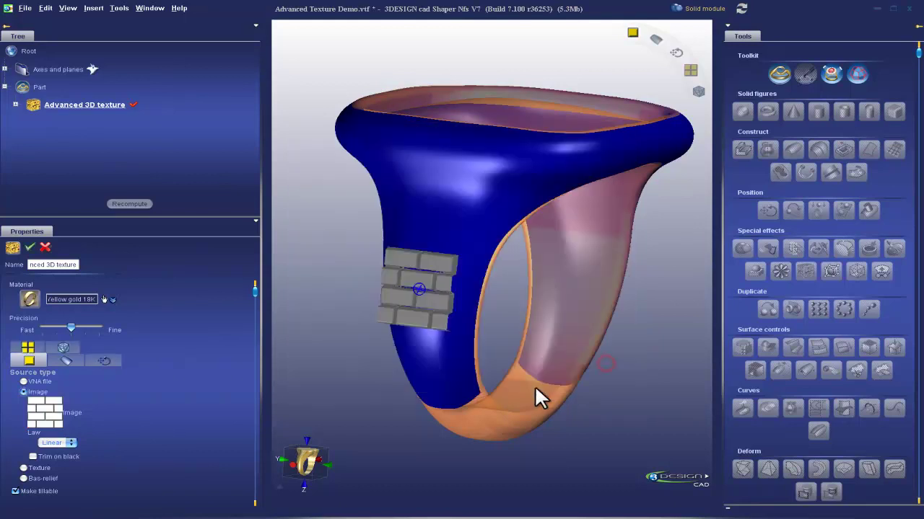
right_drag(379, 428, 422, 299)
drag(424, 303, 604, 145)
click(337, 478)
drag(290, 194, 470, 186)
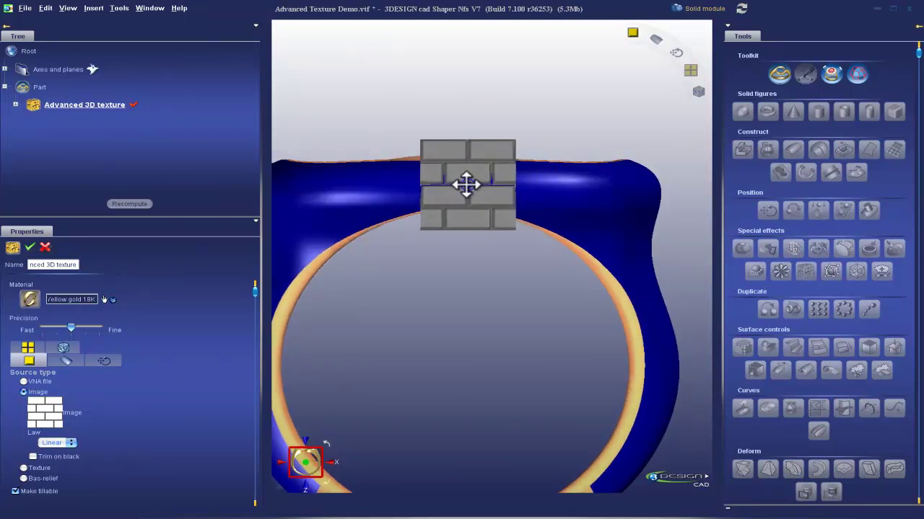
middle_drag(470, 185, 500, 269)
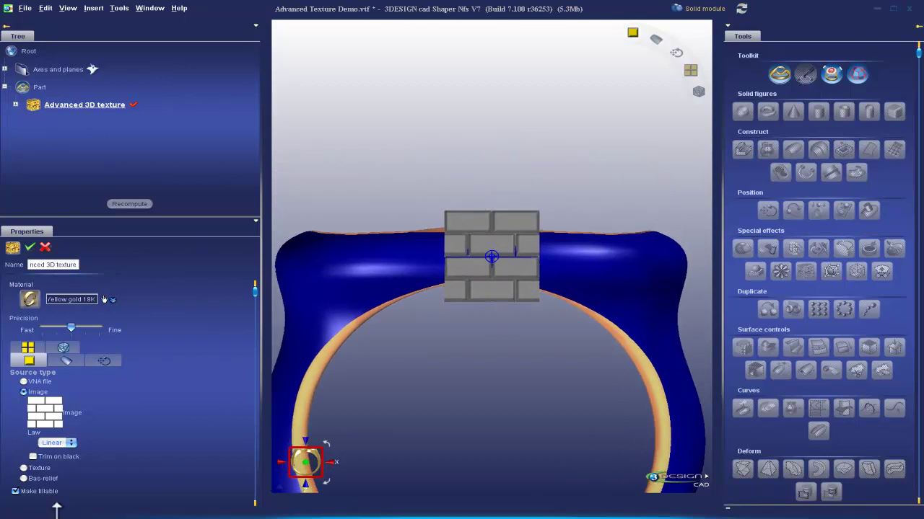
- Review source and size settings, enable Smooth edges, and compute the brick texture
click(63, 360)
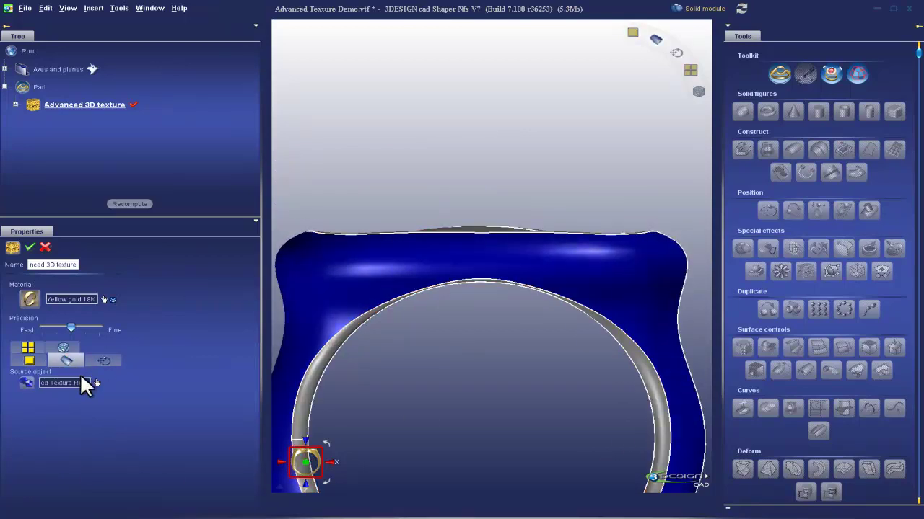
click(114, 361)
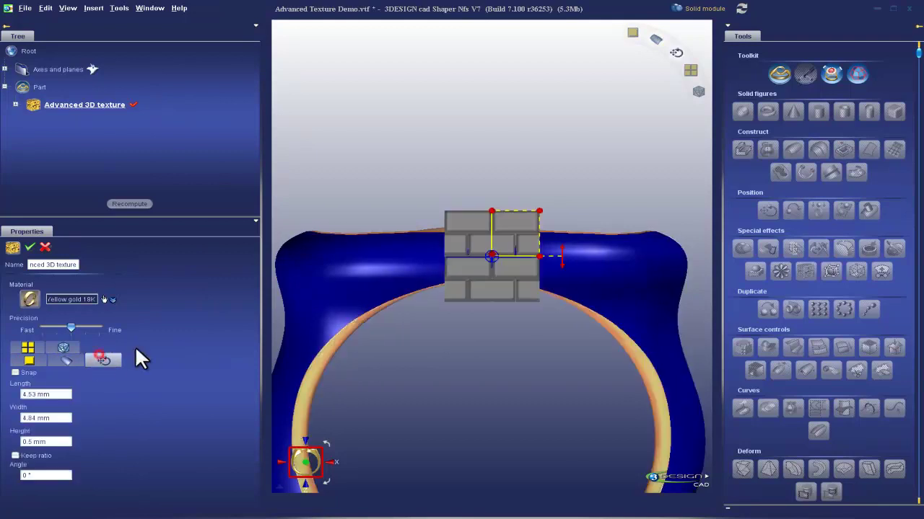
click(22, 347)
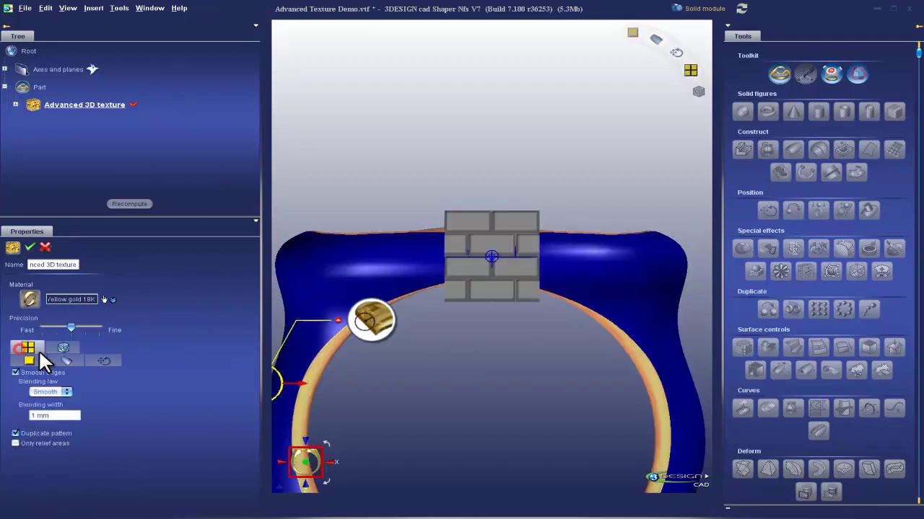
click(31, 248)
click(31, 246)
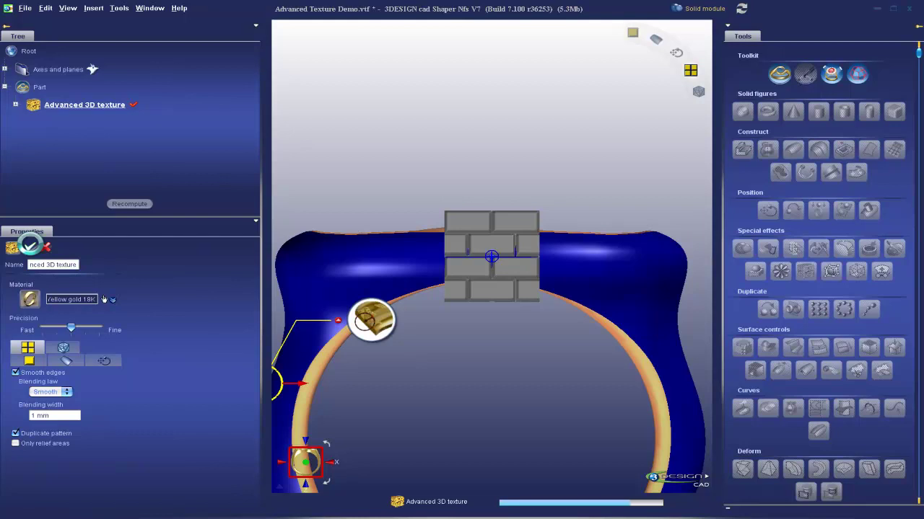
- Orbit the finished ring to three-quarter and top views to inspect the brick relief
middle_drag(471, 327, 609, 289)
scroll(476, 287, down, 3)
middle_drag(474, 277, 476, 310)
scroll(587, 372, up, 5)
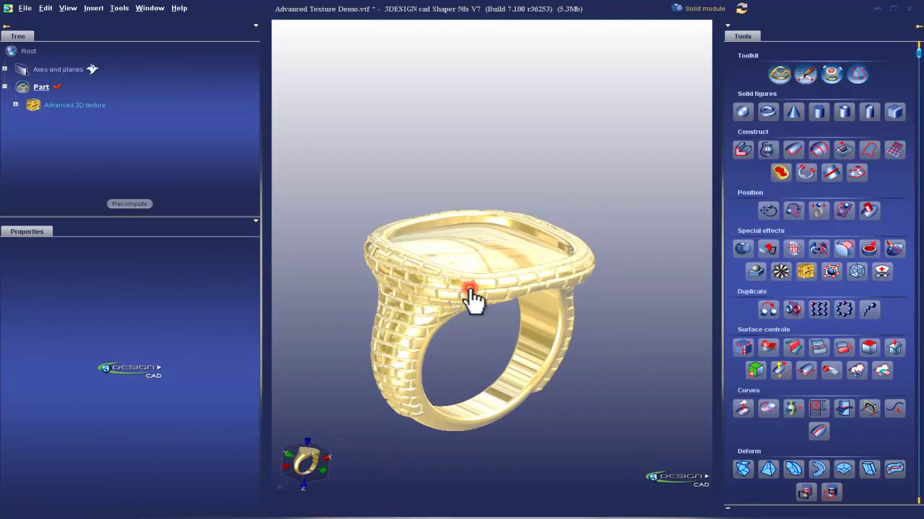
- Swap the ring's Advanced 3D texture image to Dots[1].jpg and recompute the ring
double_click(470, 292)
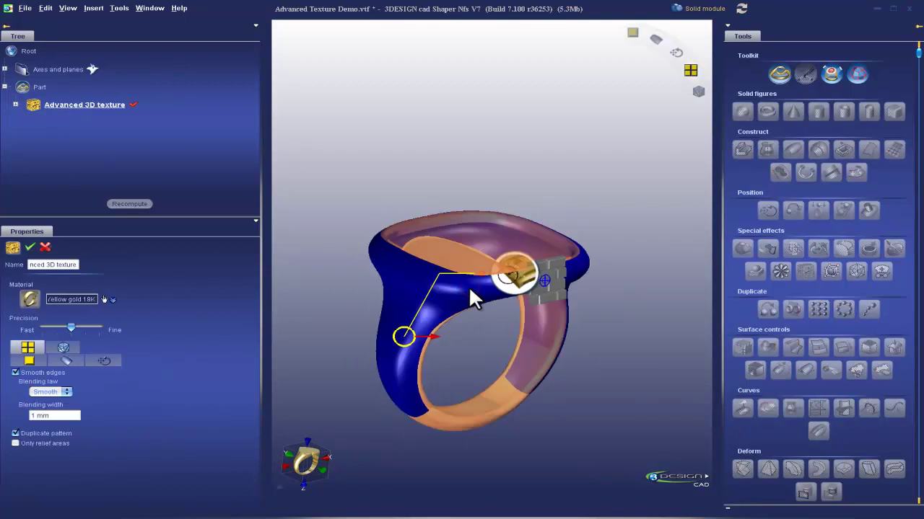
click(34, 362)
click(44, 412)
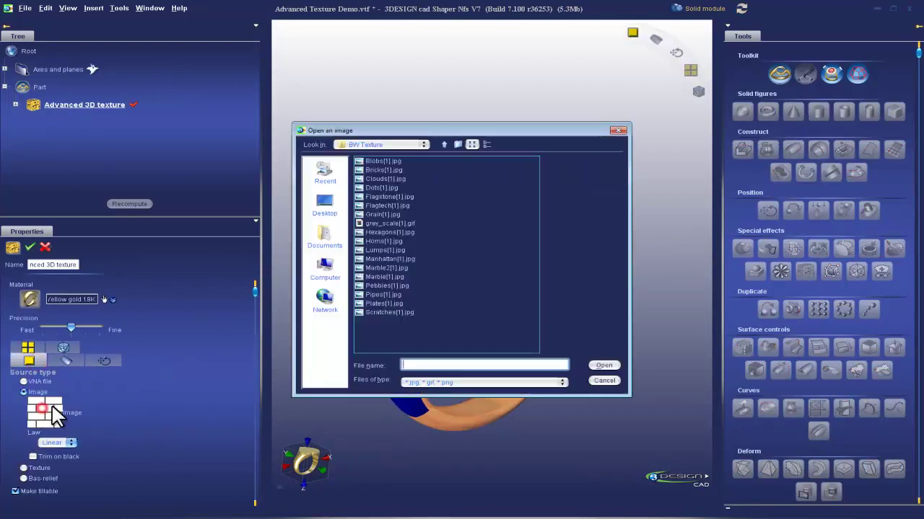
click(378, 188)
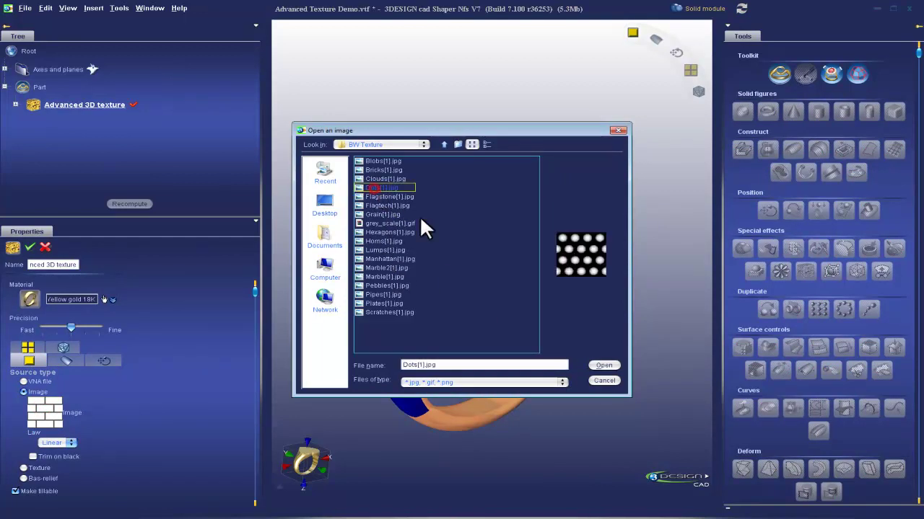
click(603, 365)
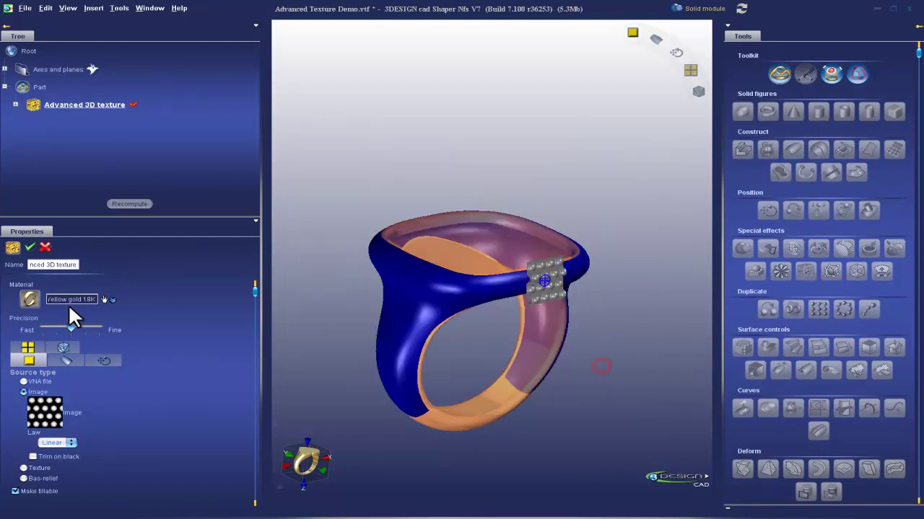
click(31, 248)
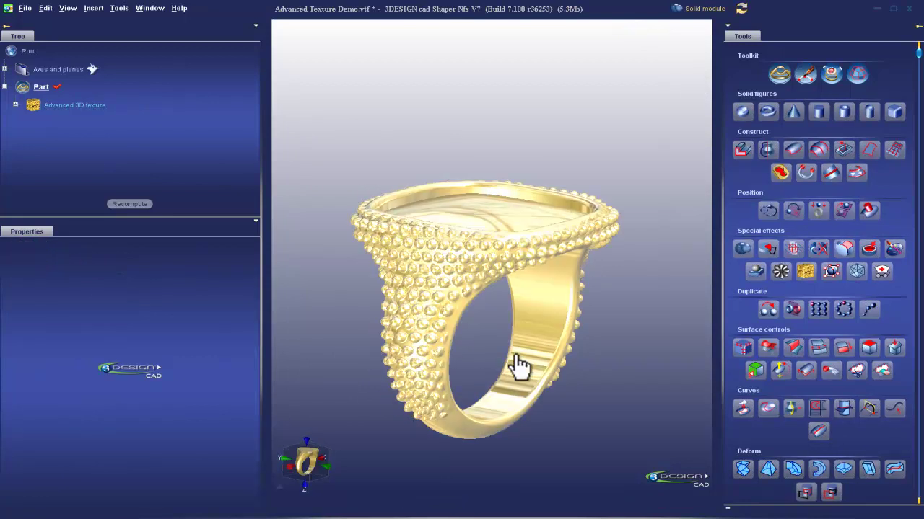
scroll(509, 384, up, 2)
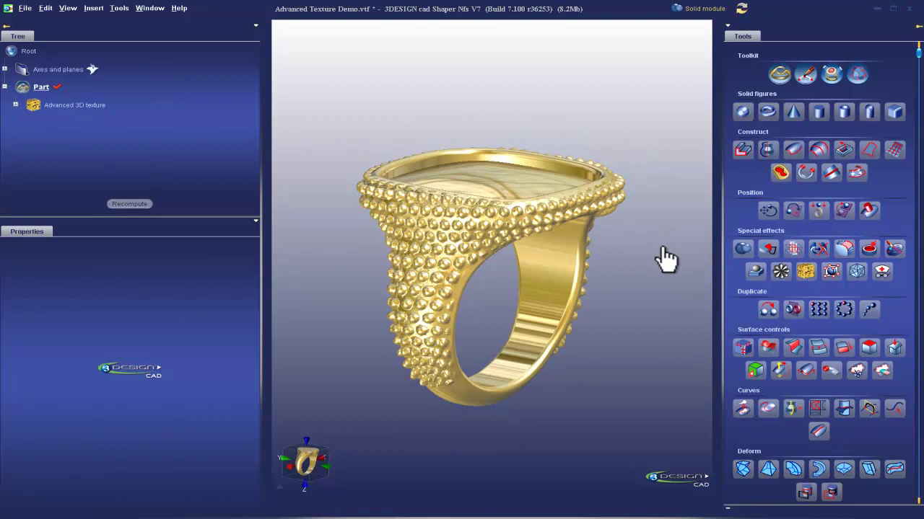
right_drag(661, 244, 561, 244)
- Replace the ring's texture image with Marble2[1].jpg after previewing Plates, Pebbles and Marble
double_click(562, 244)
right_drag(412, 290, 530, 290)
scroll(533, 289, up, 5)
middle_drag(534, 289, 510, 375)
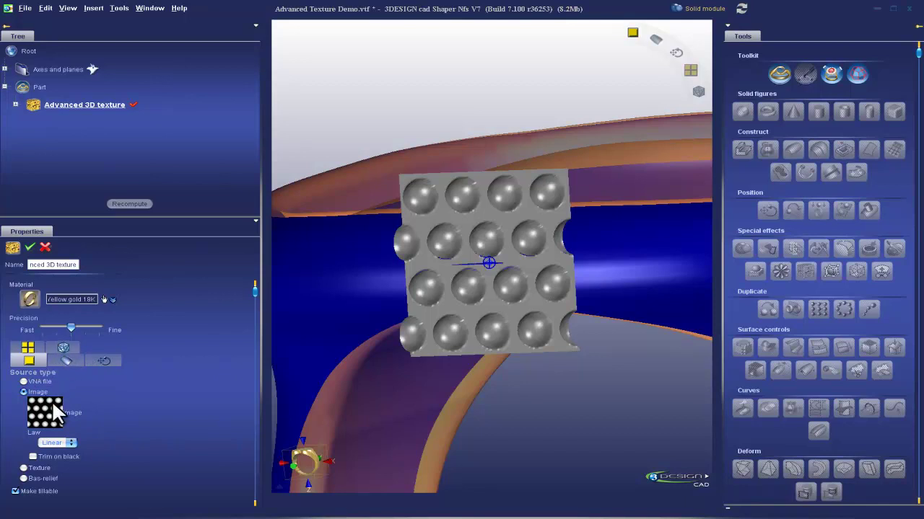
click(43, 426)
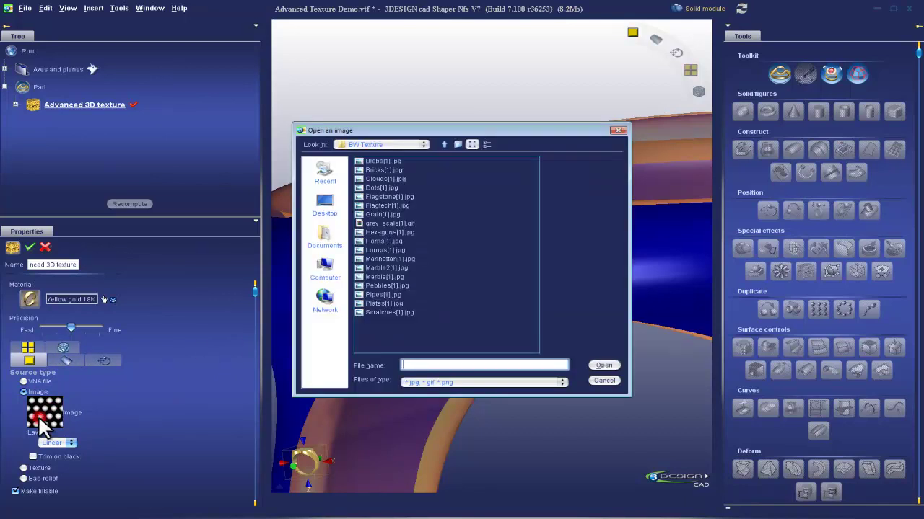
click(386, 303)
click(385, 285)
click(382, 277)
click(379, 267)
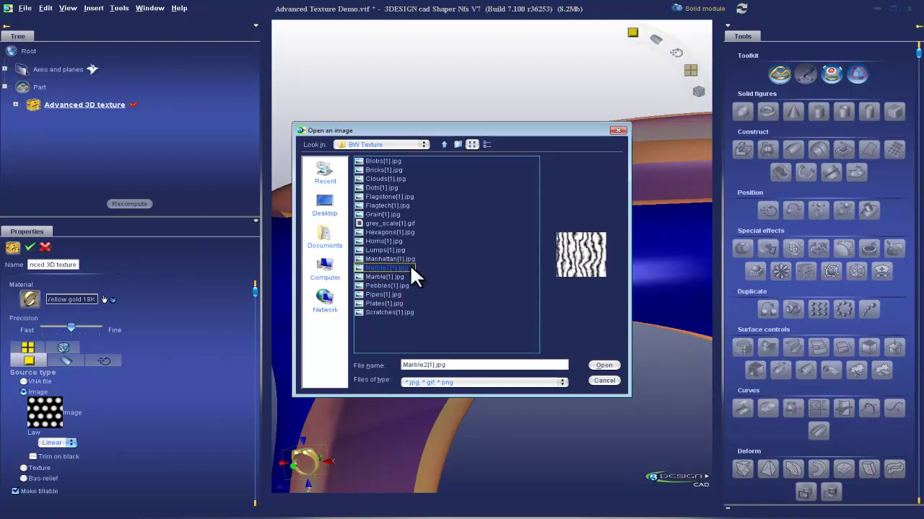
click(605, 365)
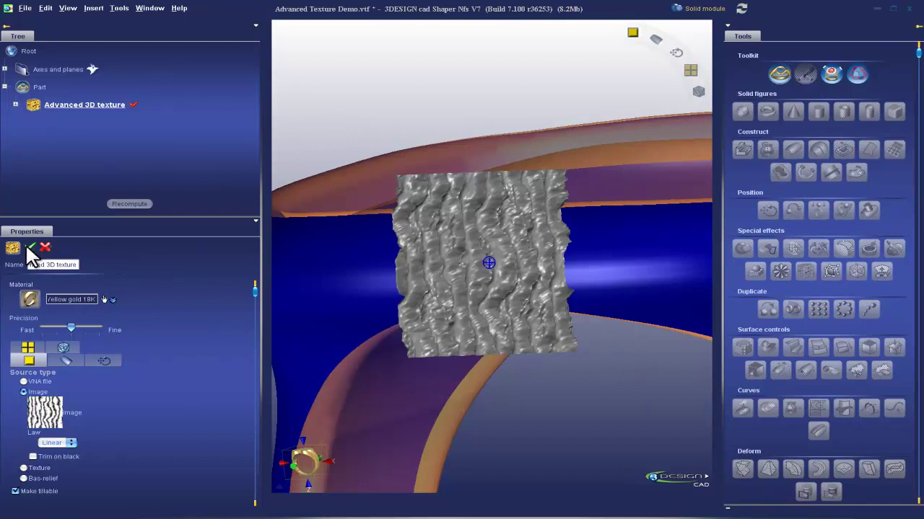
click(26, 244)
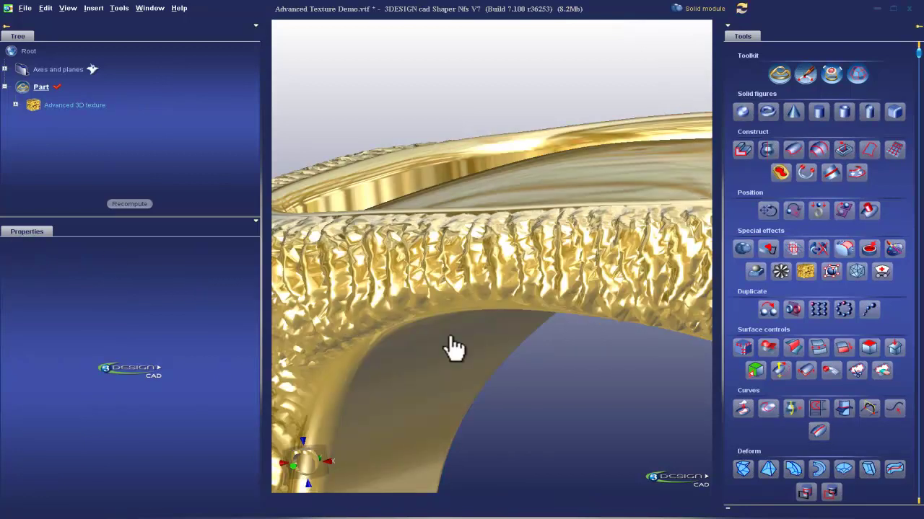
middle_drag(451, 346, 406, 247)
middle_drag(423, 404, 408, 357)
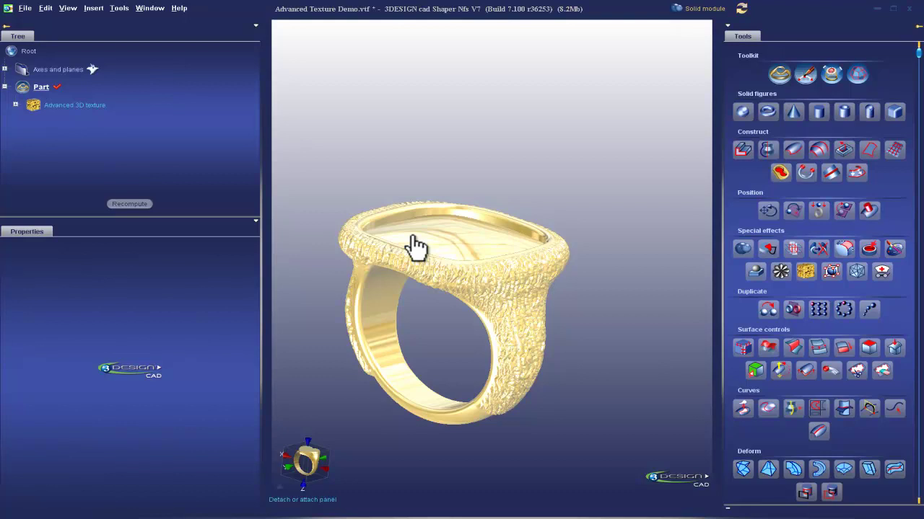
- Reopen the ring's texture and set its source type to VNA file
click(589, 262)
click(498, 284)
double_click(497, 283)
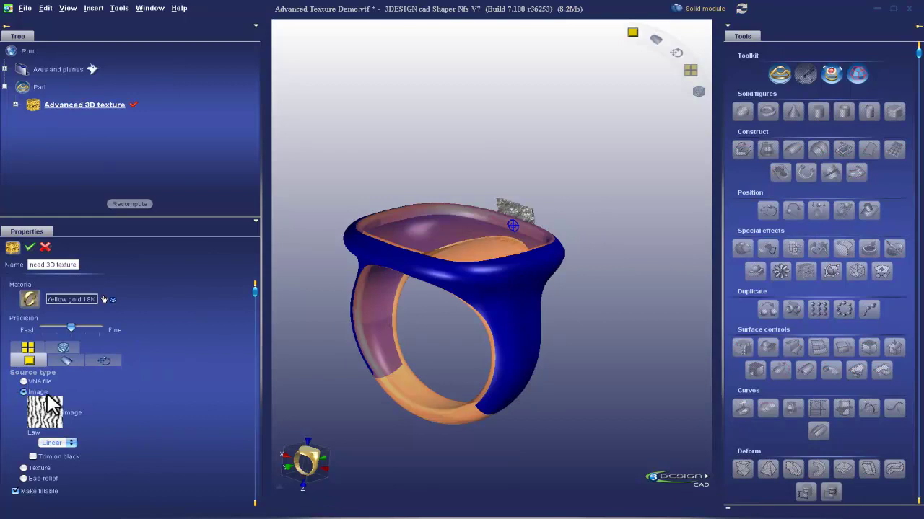
click(24, 382)
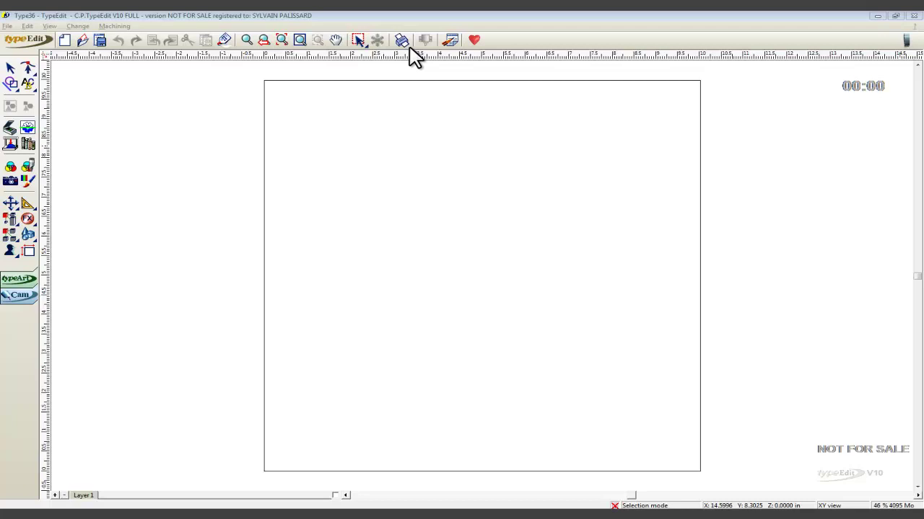
- Import Fleur_de_Lys.png onto the TypeEdit page
key(alt+f)
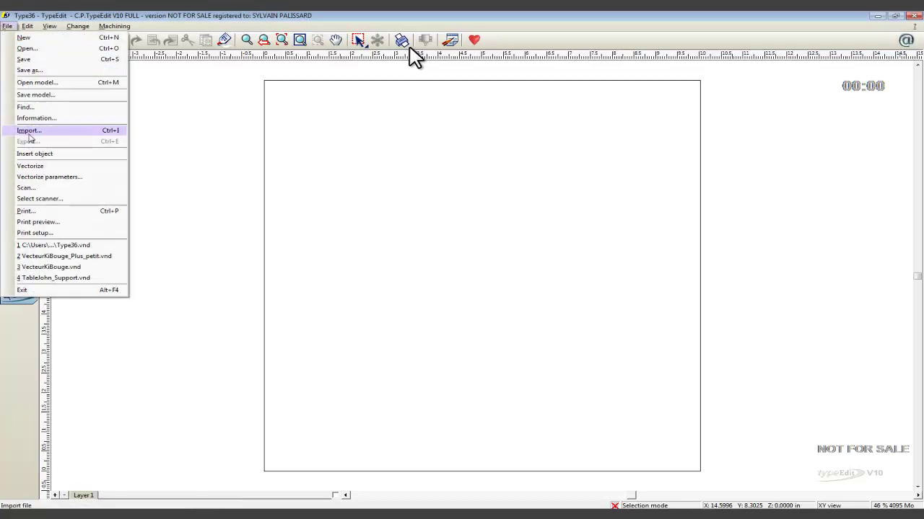
click(29, 131)
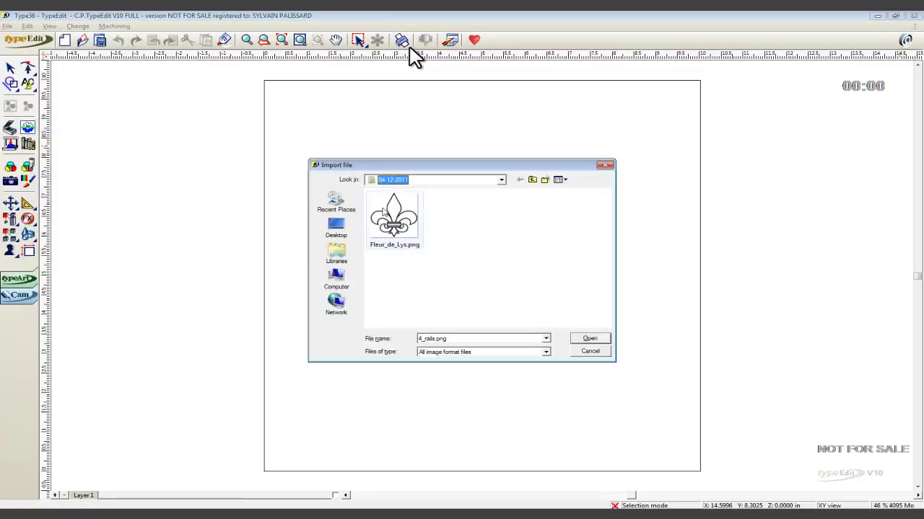
click(397, 215)
click(599, 340)
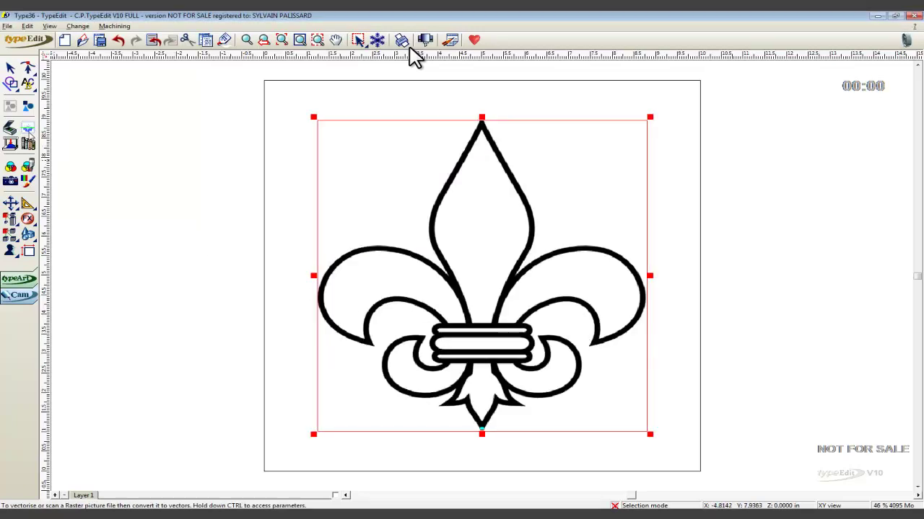
- Vectorize the bitmap tracing black, delete the original bitmap, and select the inner contour
click(404, 44)
click(348, 202)
click(447, 378)
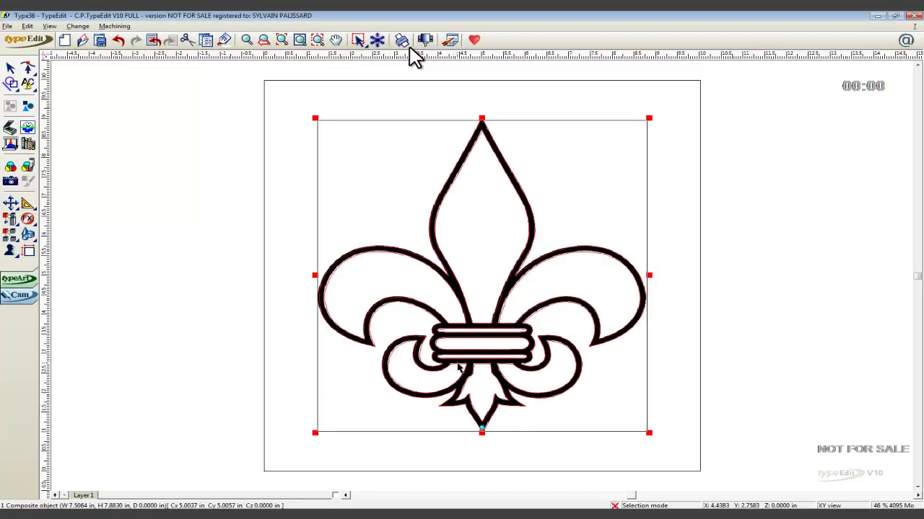
click(631, 132)
key(Delete)
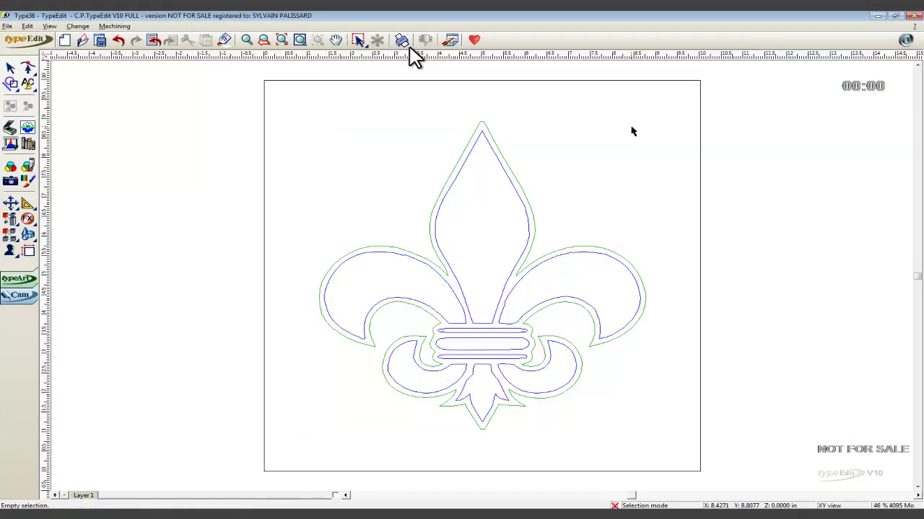
click(531, 207)
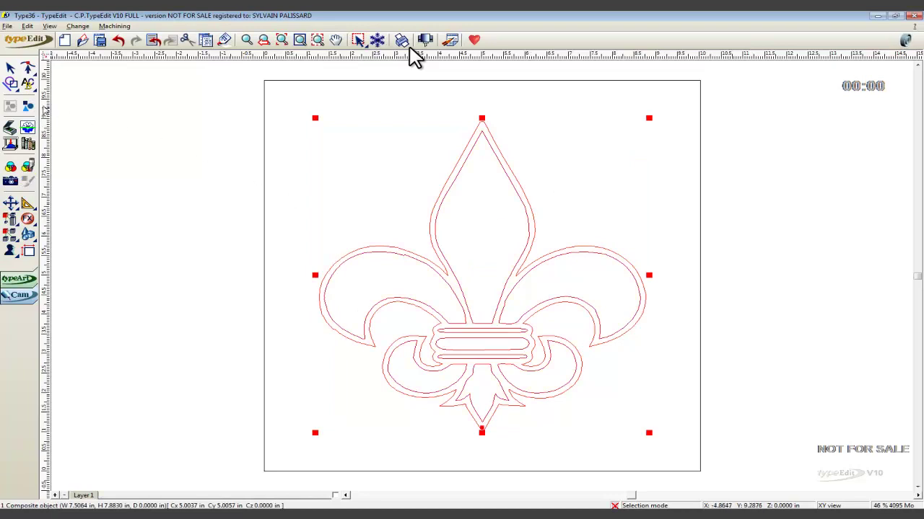
click(430, 207)
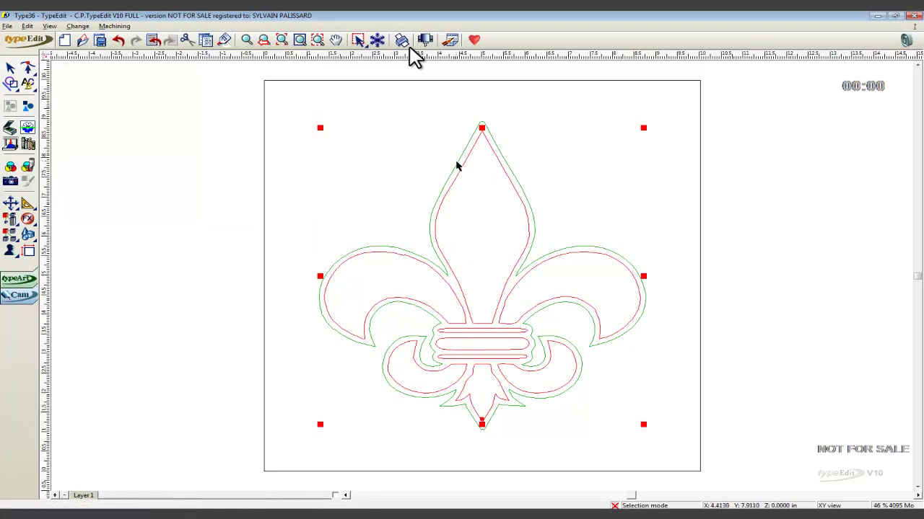
- Make the whole fleur-de-lis a 1300-point TypeArt object and start editing its section shape angle
shift+click(458, 165)
click(404, 43)
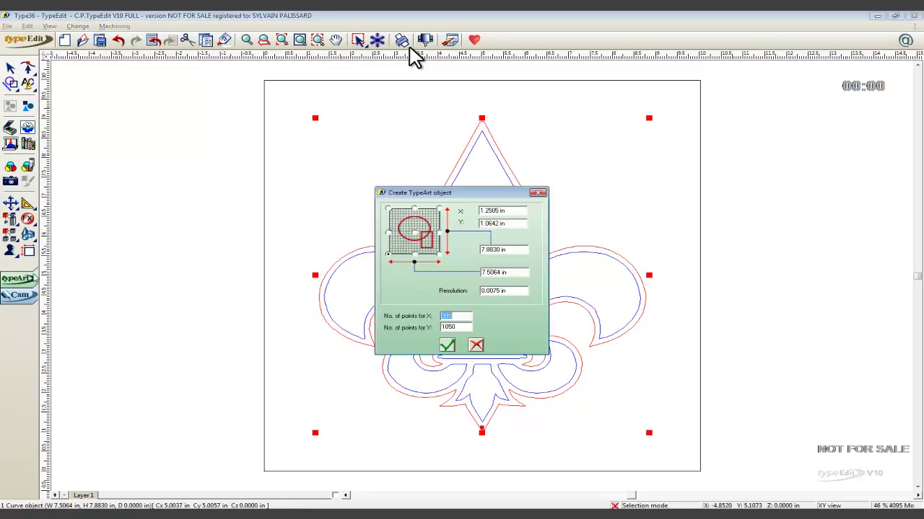
text(1300)
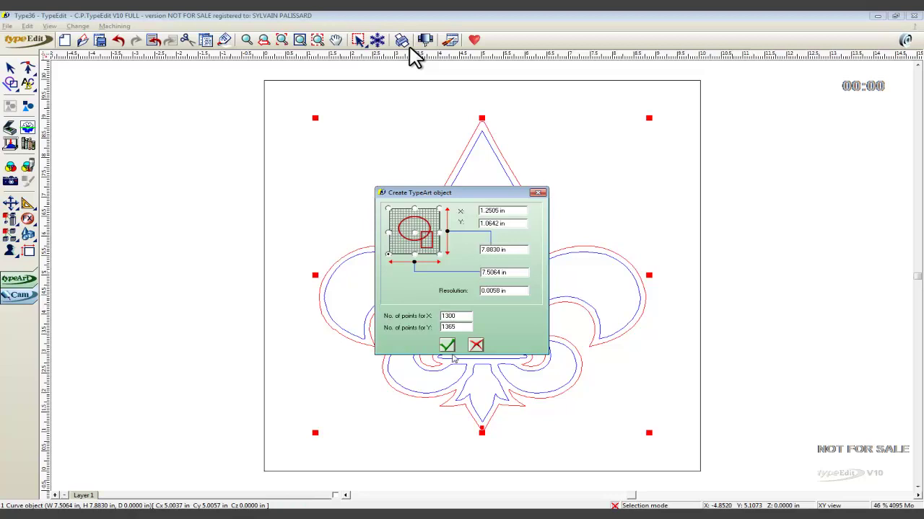
click(447, 345)
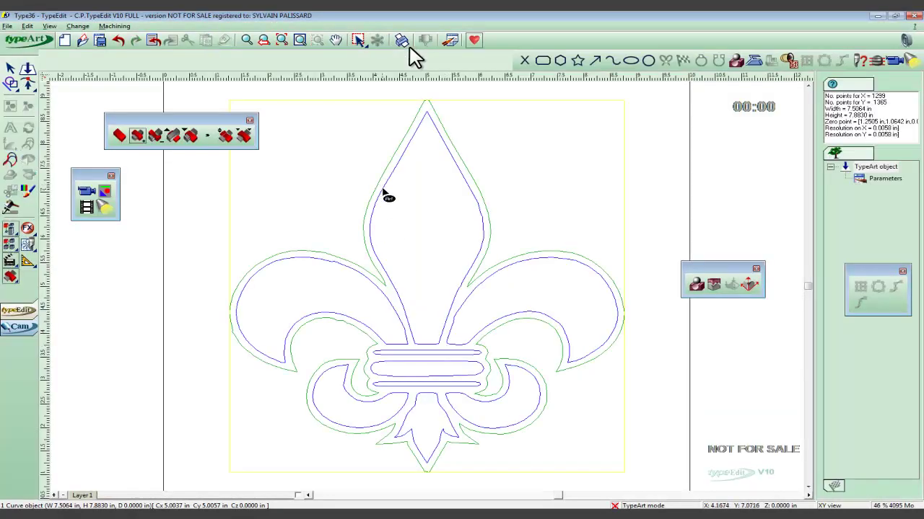
click(10, 142)
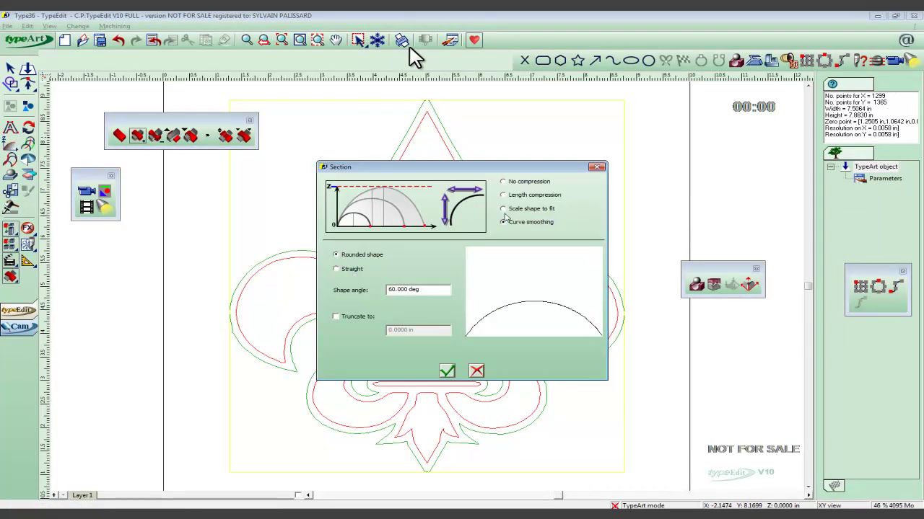
drag(431, 288, 351, 289)
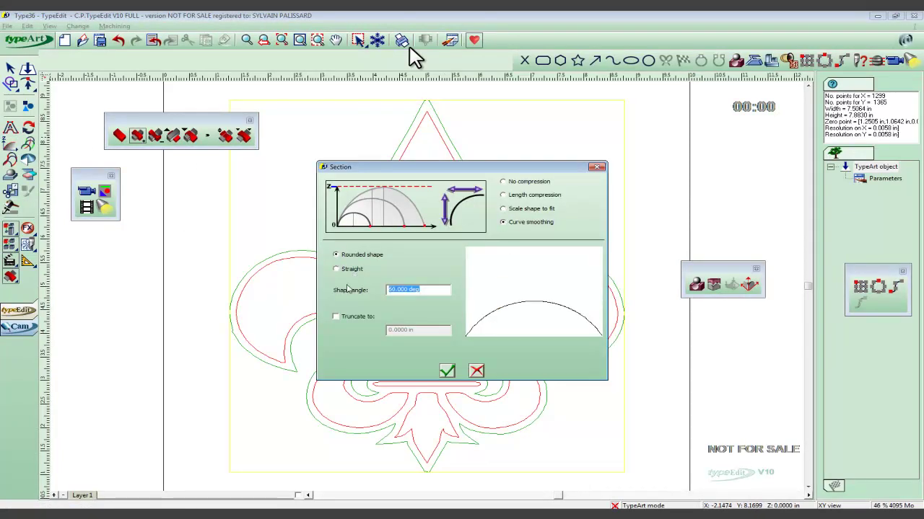
- Apply a 70° rounded section to the fleur-de-lis relief
text(70)
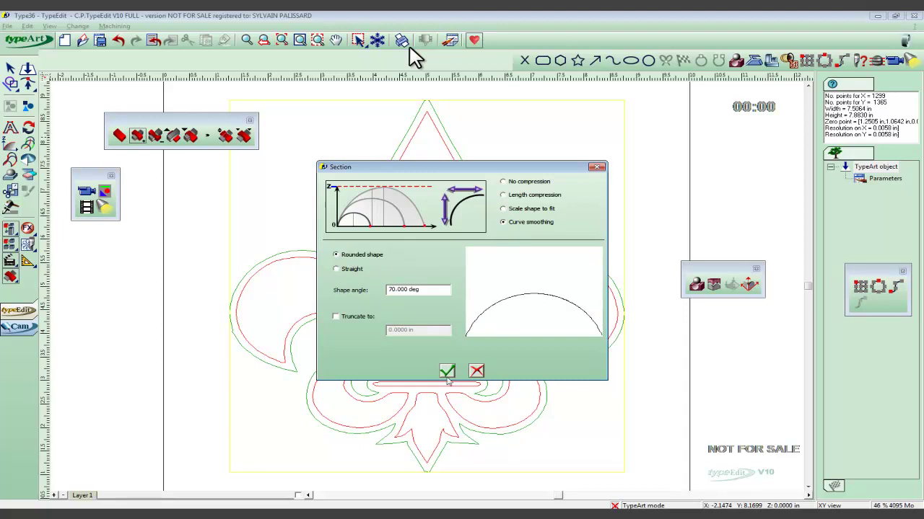
click(447, 370)
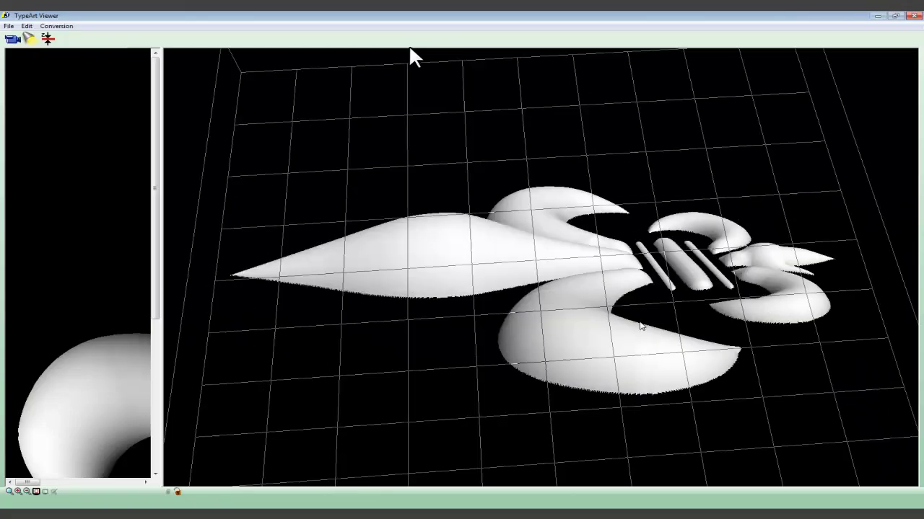
click(914, 15)
- Add a 10-pass Smoothing effect to the fleur-de-lis relief
click(398, 173)
click(27, 228)
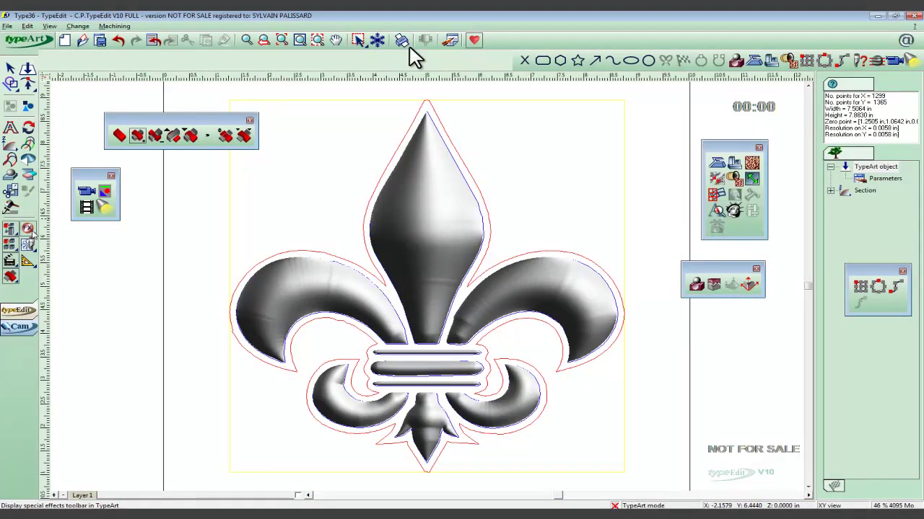
click(409, 50)
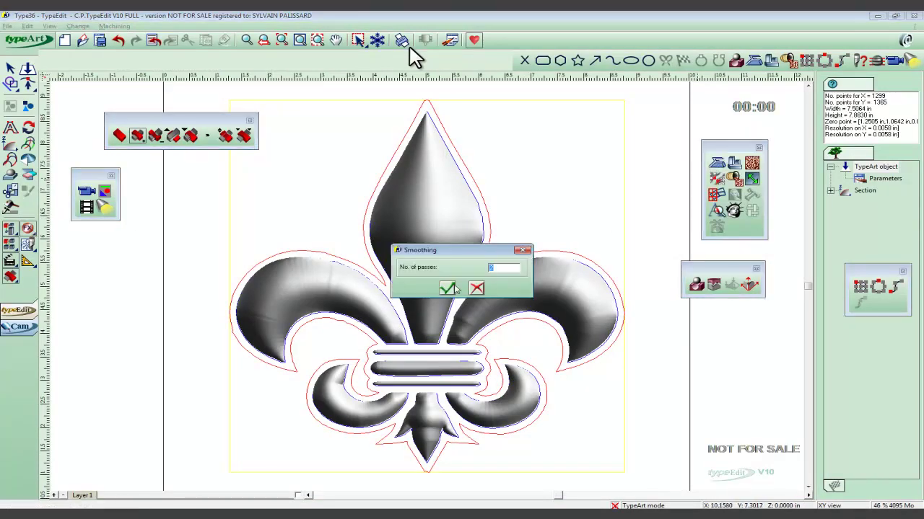
text(0)
click(447, 289)
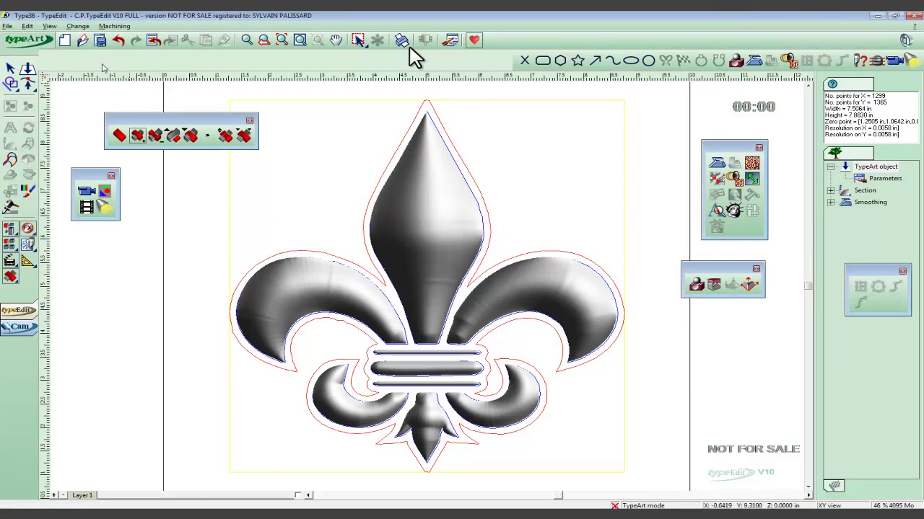
- Show the relief in 3D Iso view and export it as the TypeArt file Fleur_De_Lys
click(49, 26)
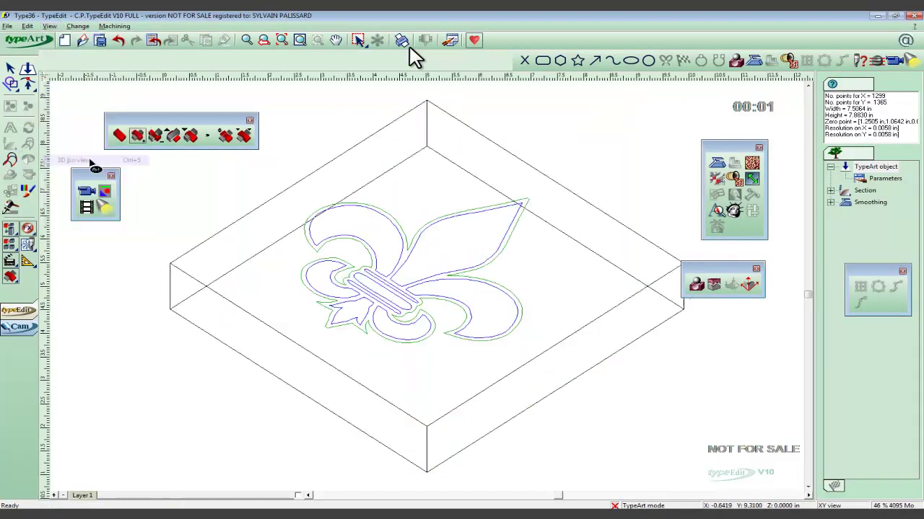
click(83, 161)
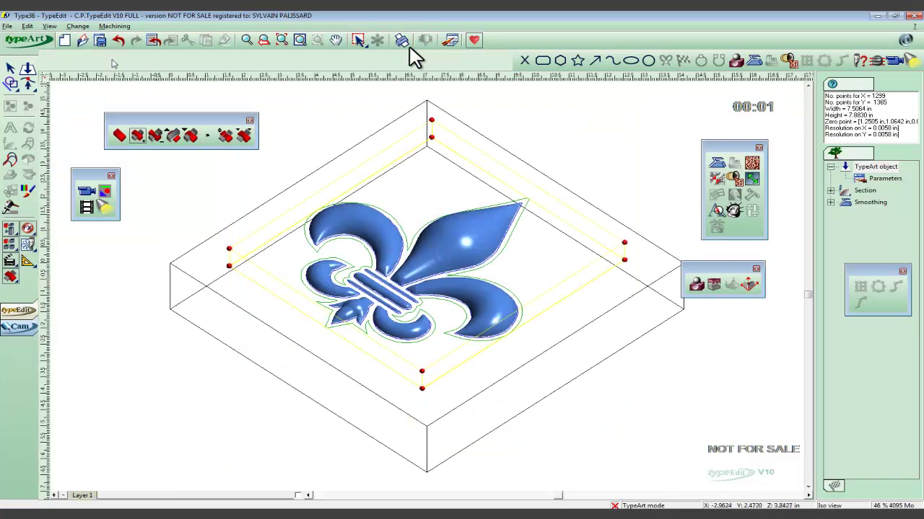
click(7, 26)
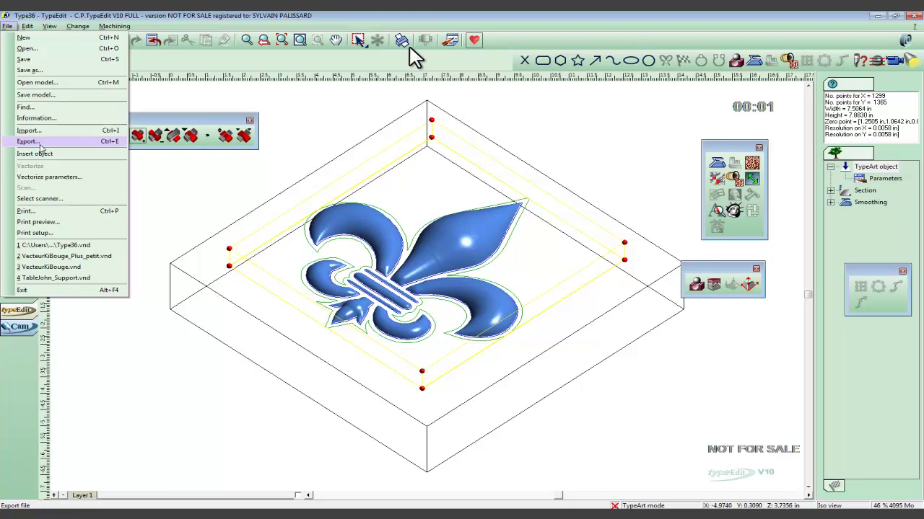
click(40, 146)
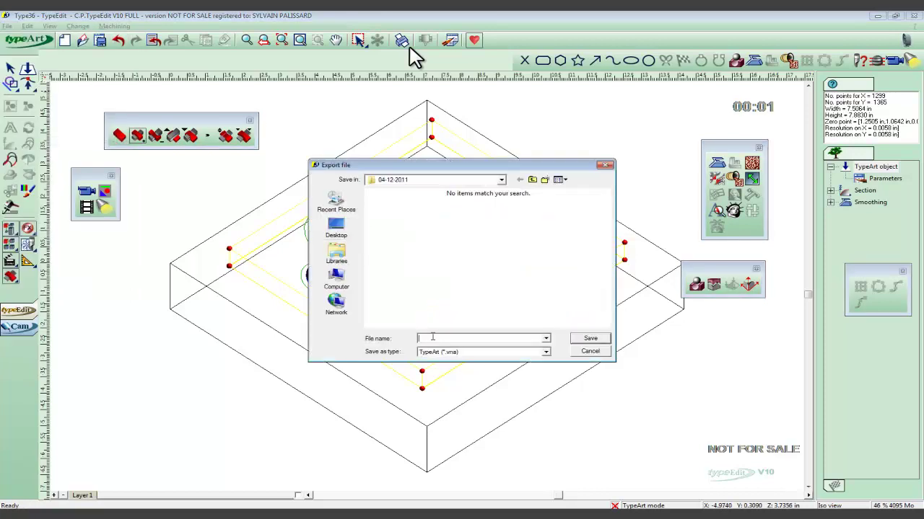
text(Fleur)
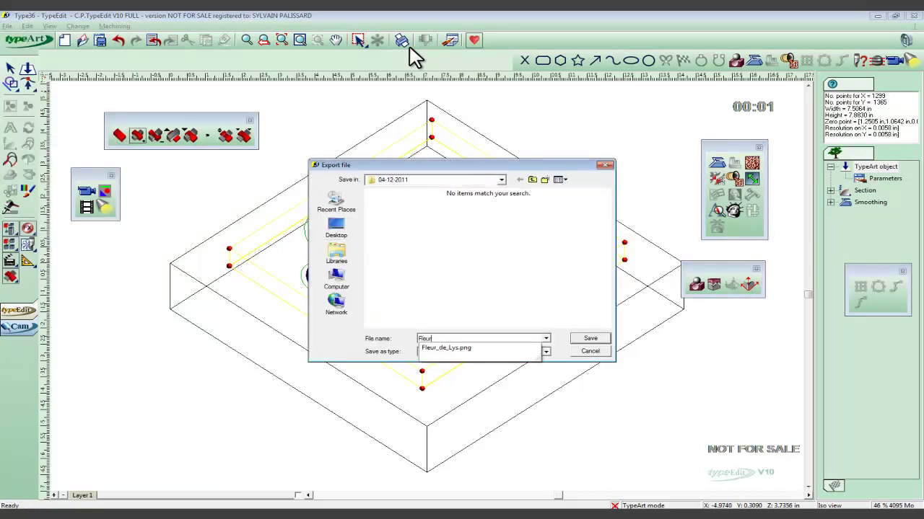
text(_De_Lys)
click(586, 342)
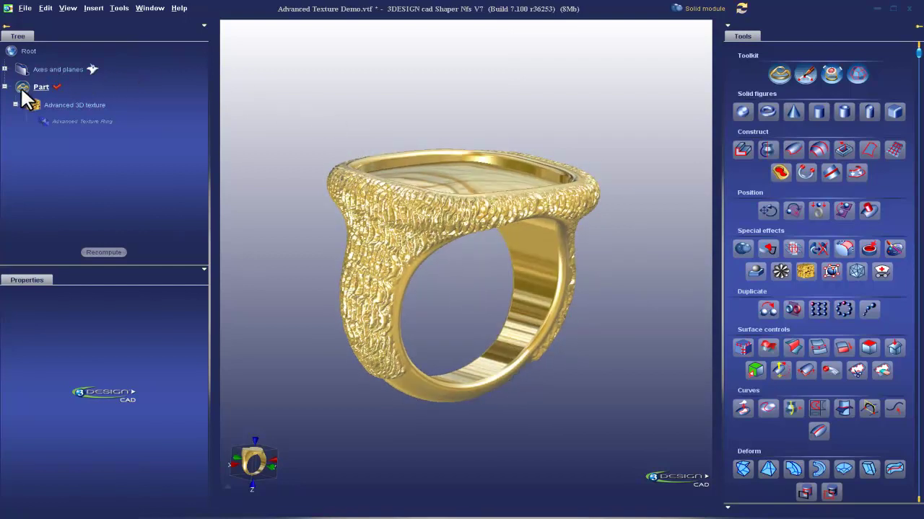
- Select the ring and start a new Advanced 3D texture on it from Special effects
click(53, 105)
click(49, 121)
click(383, 204)
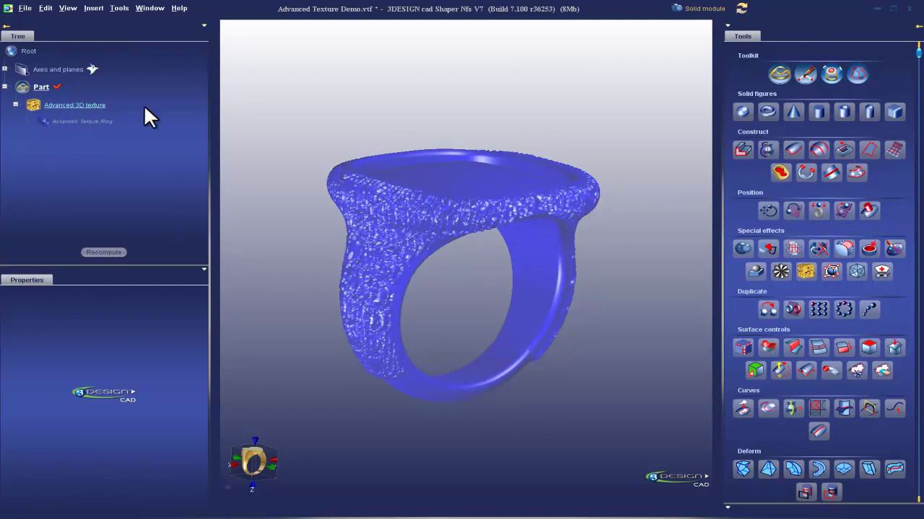
click(427, 218)
click(559, 207)
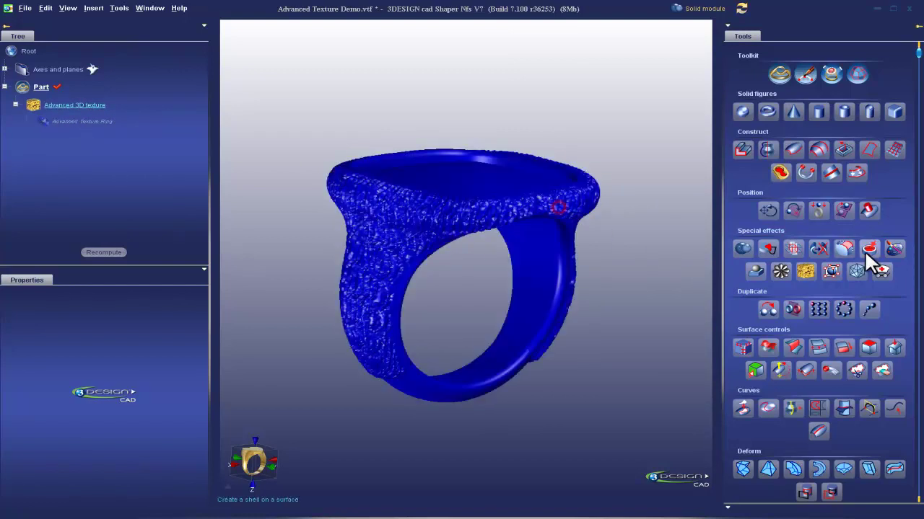
click(886, 268)
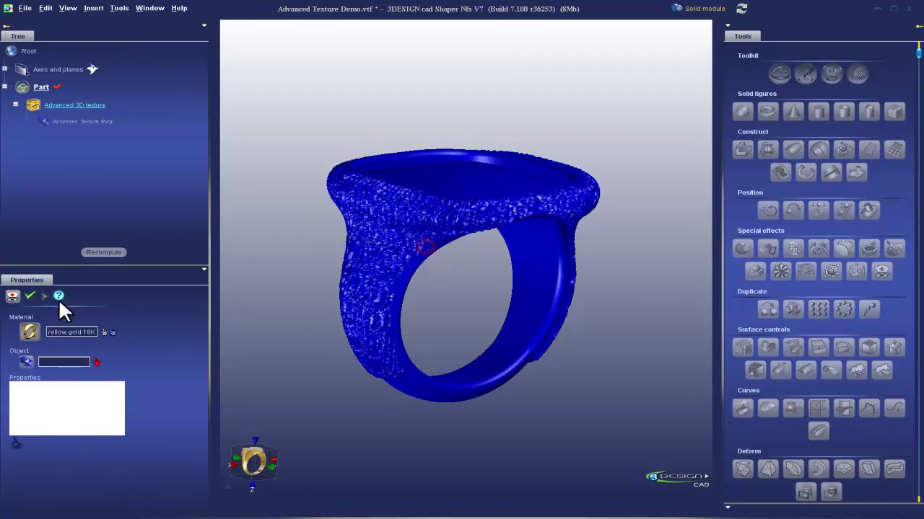
click(29, 296)
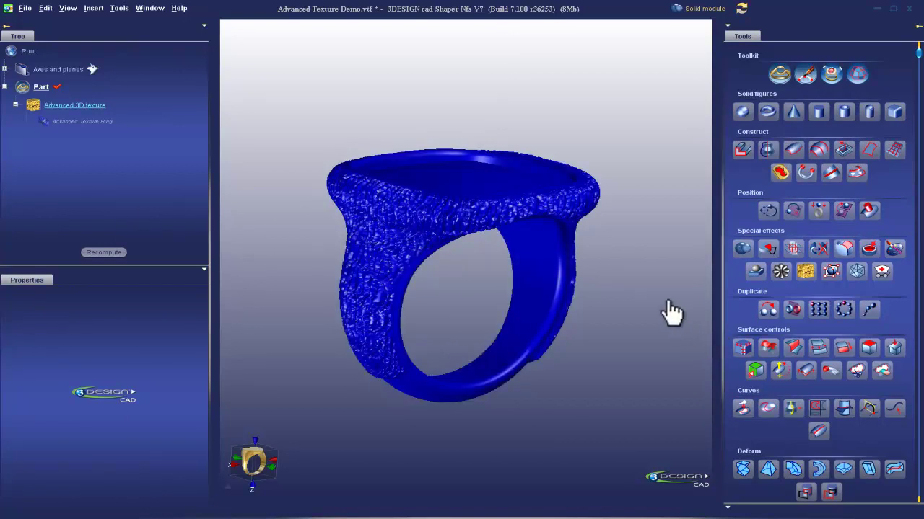
click(805, 273)
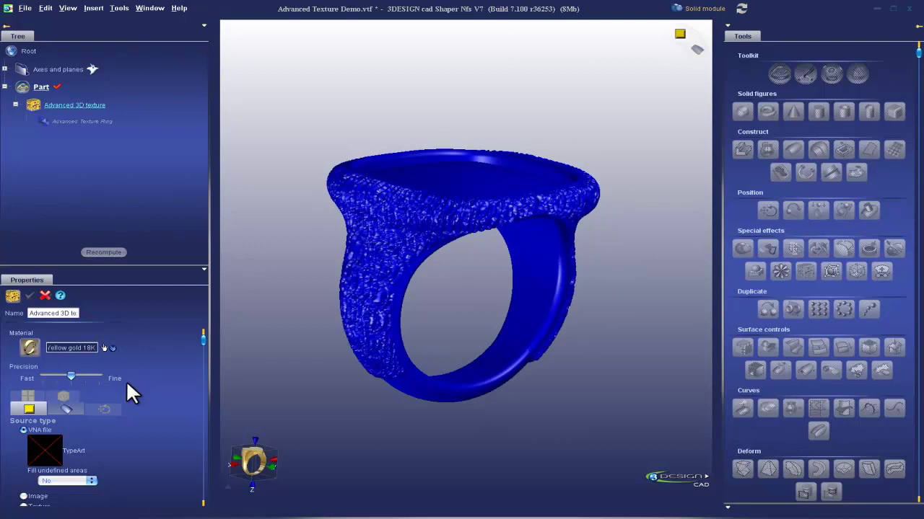
- Load the fleur-de-lis .vna file from the Desktop as the new texture's TypeArt source
click(46, 366)
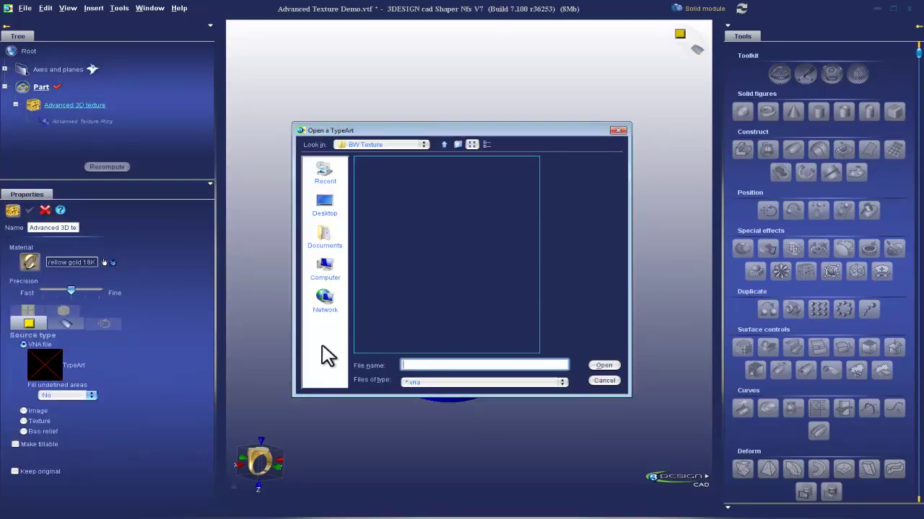
click(325, 205)
click(387, 206)
click(603, 366)
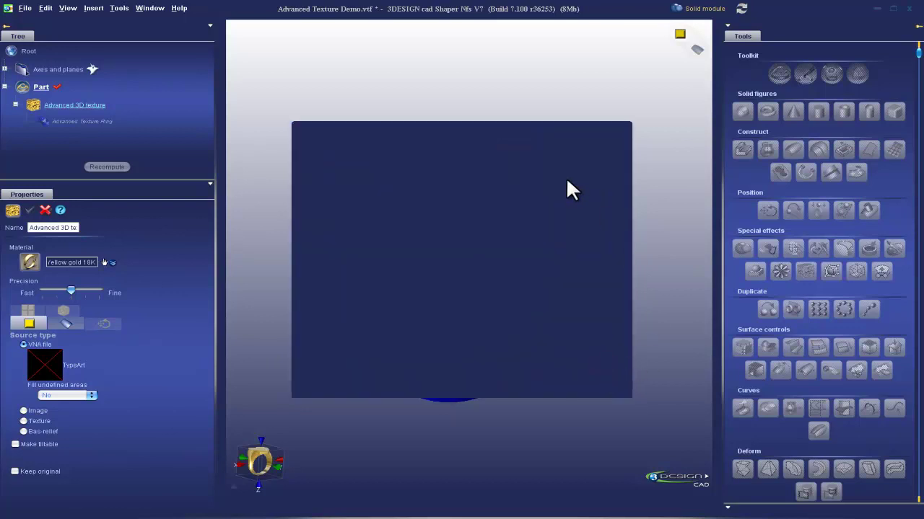
- Move and rotate the fleur-de-lis upright near the centre of the ring's top face
right_drag(340, 165, 522, 357)
click(258, 455)
drag(458, 271, 527, 268)
right_drag(528, 268, 491, 155)
drag(490, 155, 440, 91)
click(258, 460)
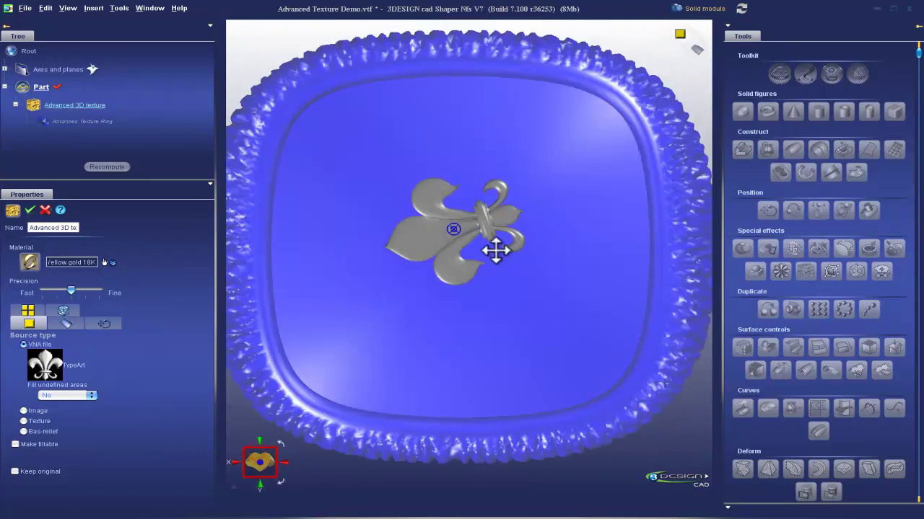
drag(472, 267, 457, 252)
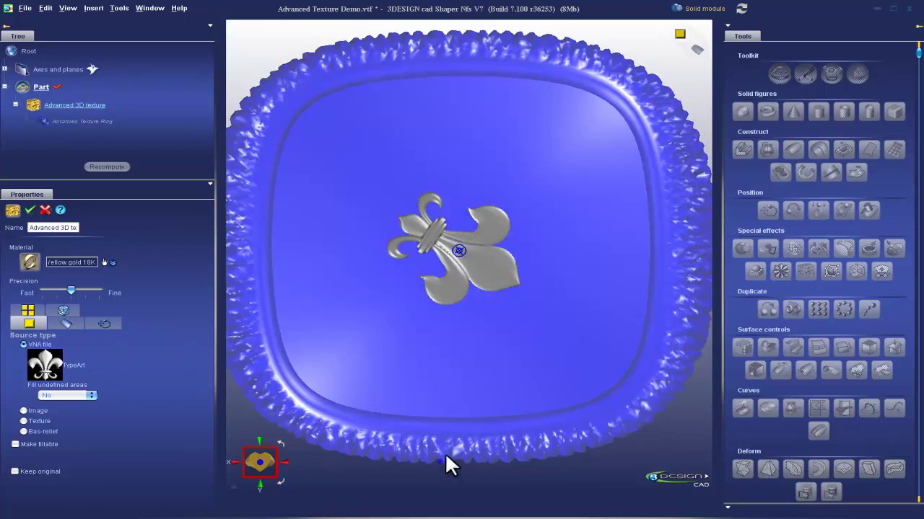
right_drag(449, 466, 441, 462)
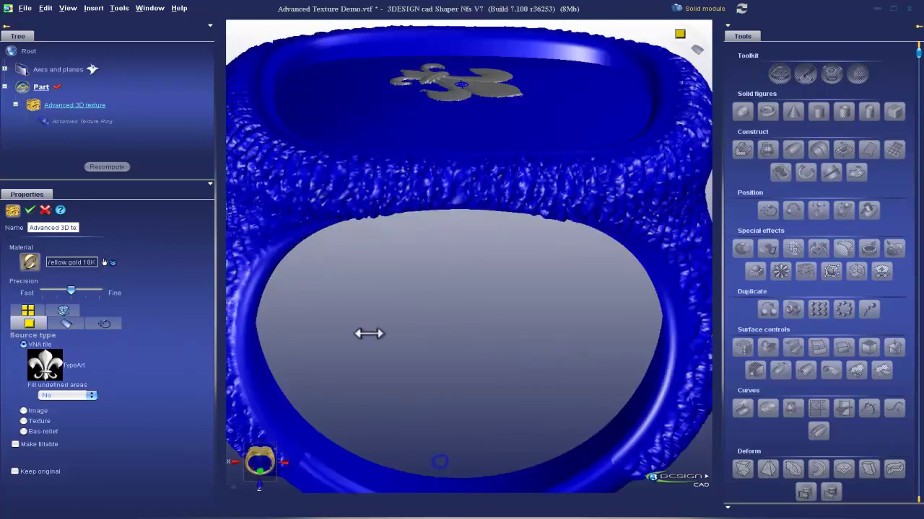
click(260, 471)
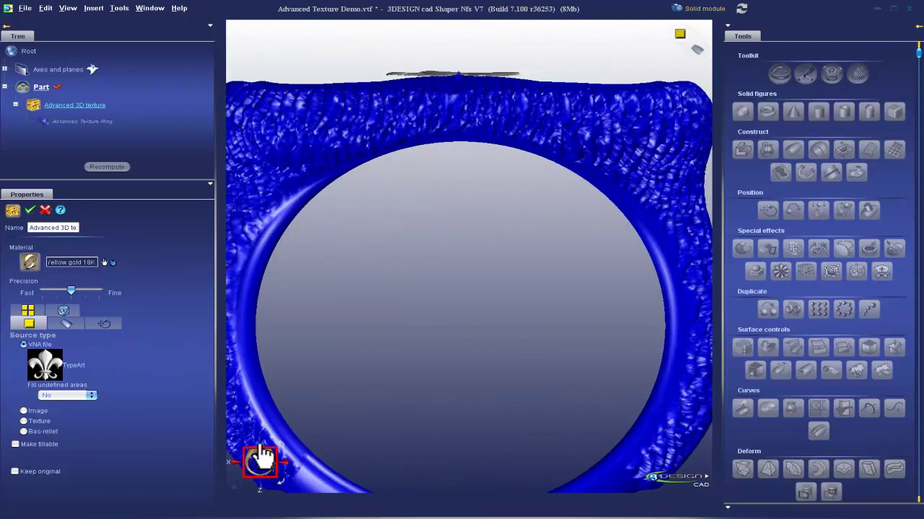
click(261, 460)
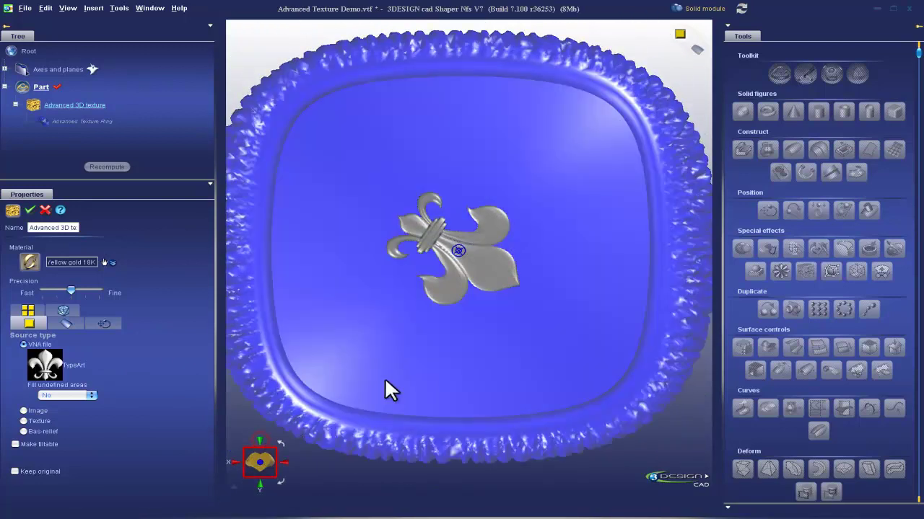
- Rotate the fleur-de-lis upright and scale it to about 12.12 × 14.28 mm
click(65, 324)
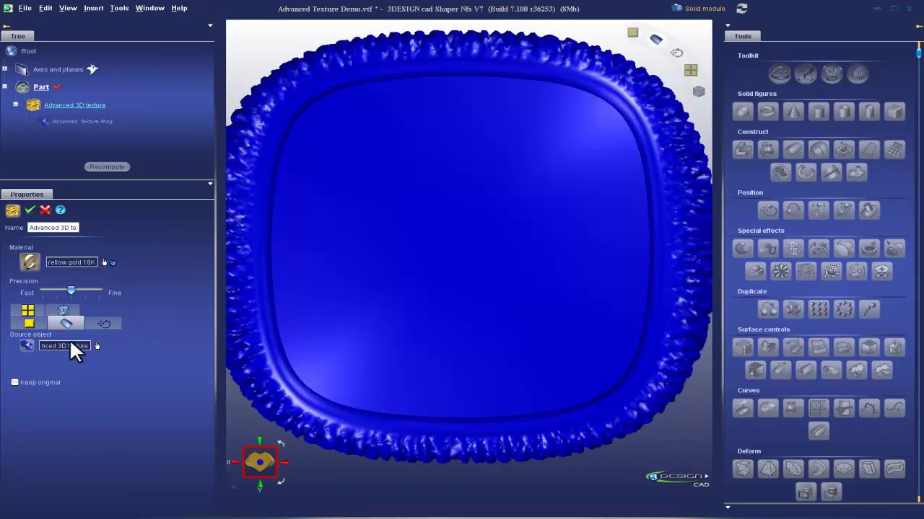
click(103, 324)
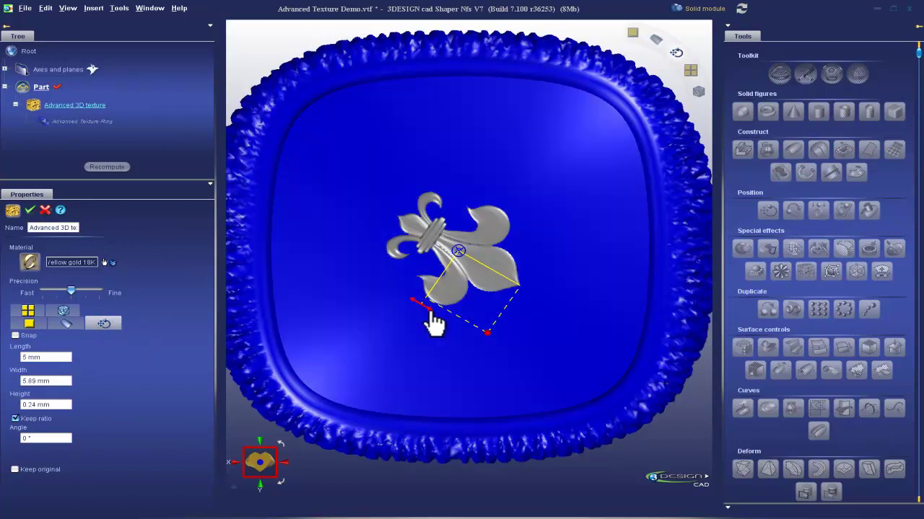
mouse_move(419, 308)
mouse_down()
mouse_move(462, 311)
mouse_move(553, 259)
mouse_up()
drag(520, 185, 588, 116)
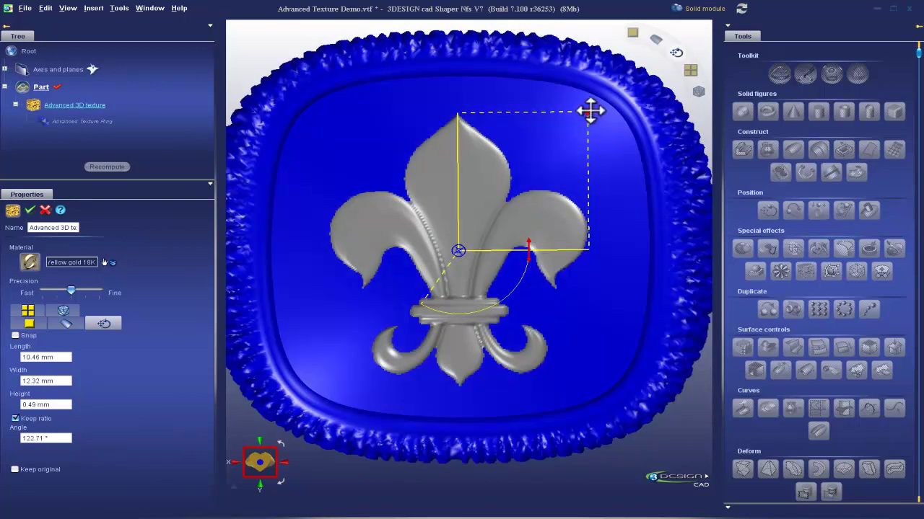
drag(588, 112, 607, 92)
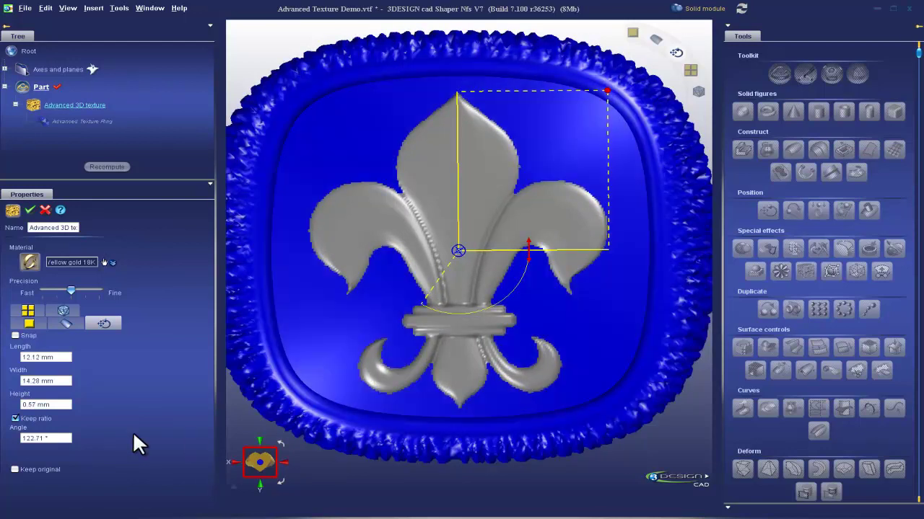
- Raise the relief to 2.75 mm above the ring surface and open its edge-blending settings
click(260, 485)
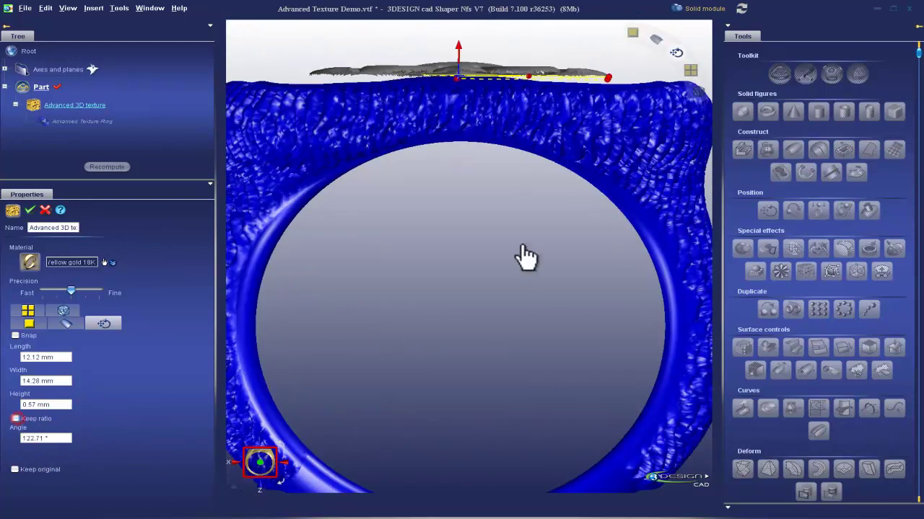
middle_drag(519, 253, 522, 370)
scroll(495, 256, down, 2)
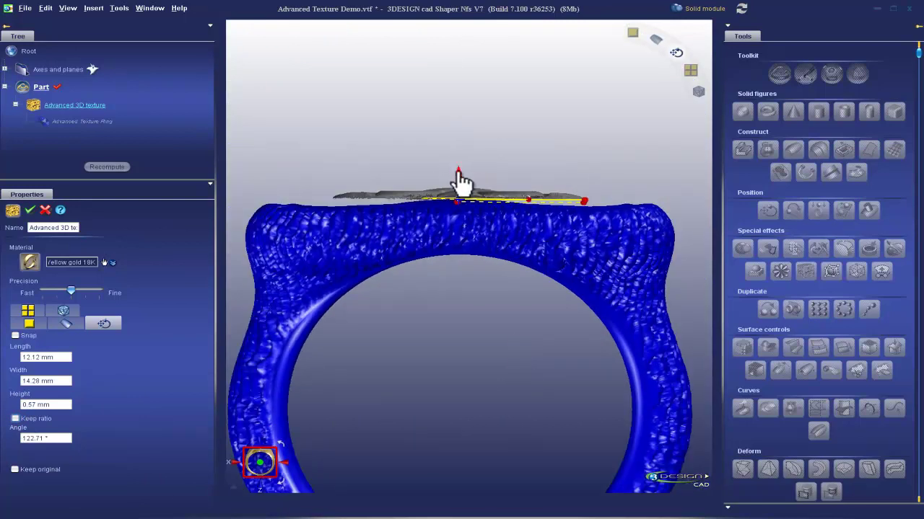
drag(457, 171, 458, 137)
scroll(416, 227, up, 4)
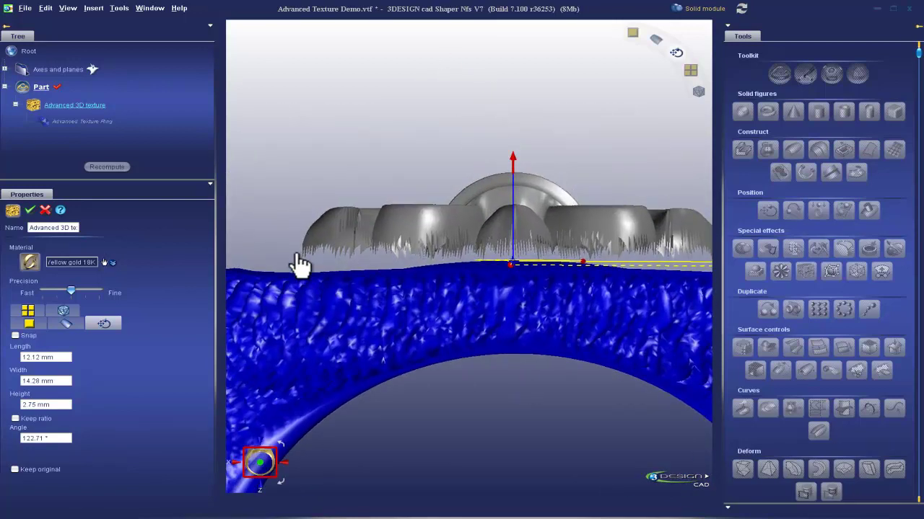
right_drag(559, 241, 387, 253)
right_drag(645, 243, 82, 310)
click(22, 317)
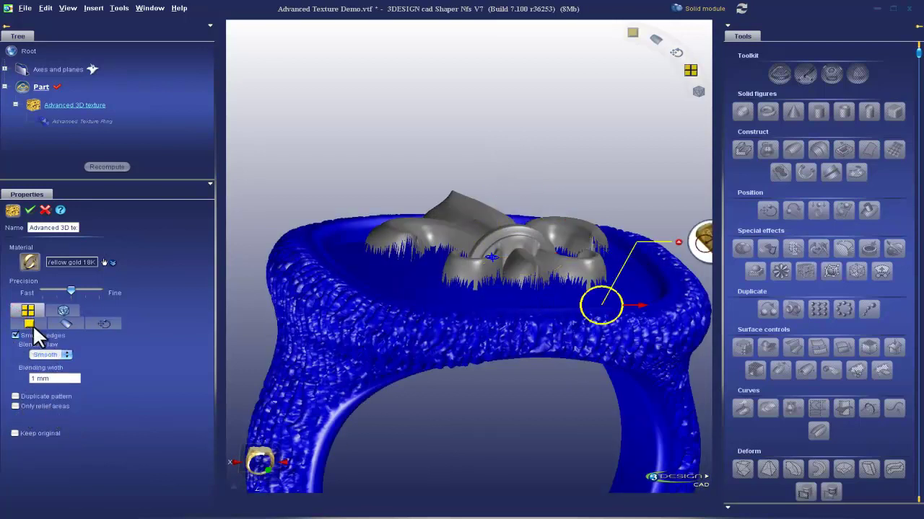
right_drag(375, 332, 525, 355)
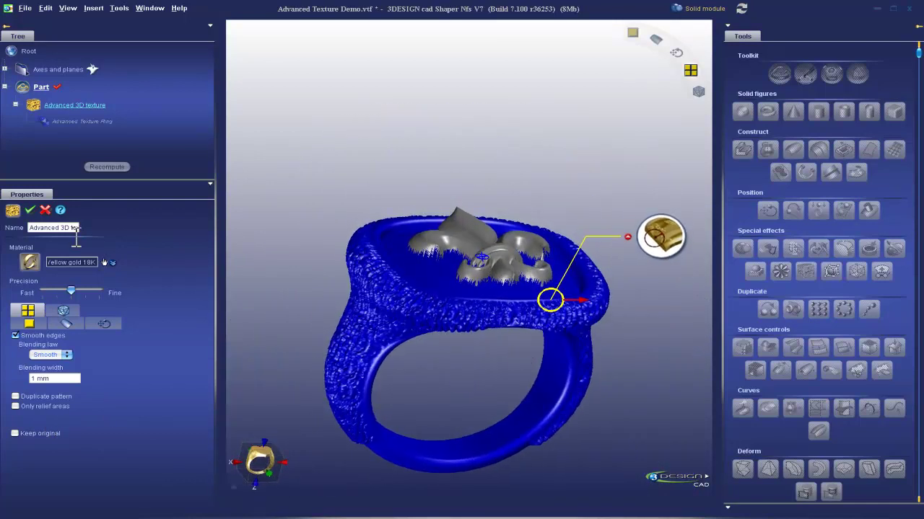
- Apply the fleur-de-lis texture and orbit the ring from top, front and three-quarter views to inspect the relief
click(30, 210)
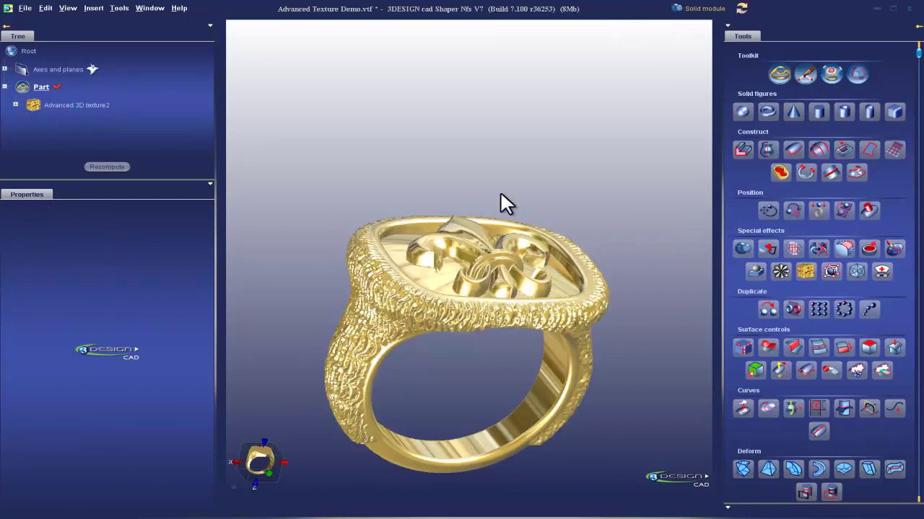
right_drag(525, 196, 478, 336)
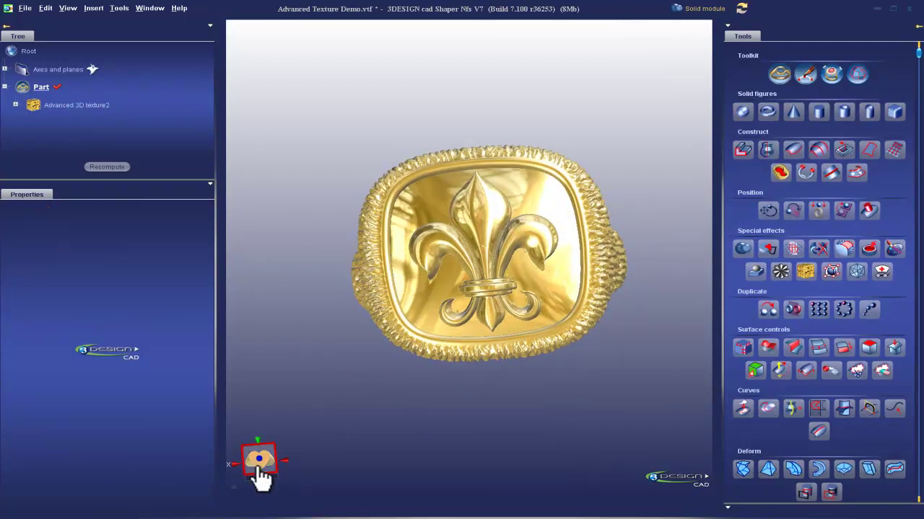
click(258, 463)
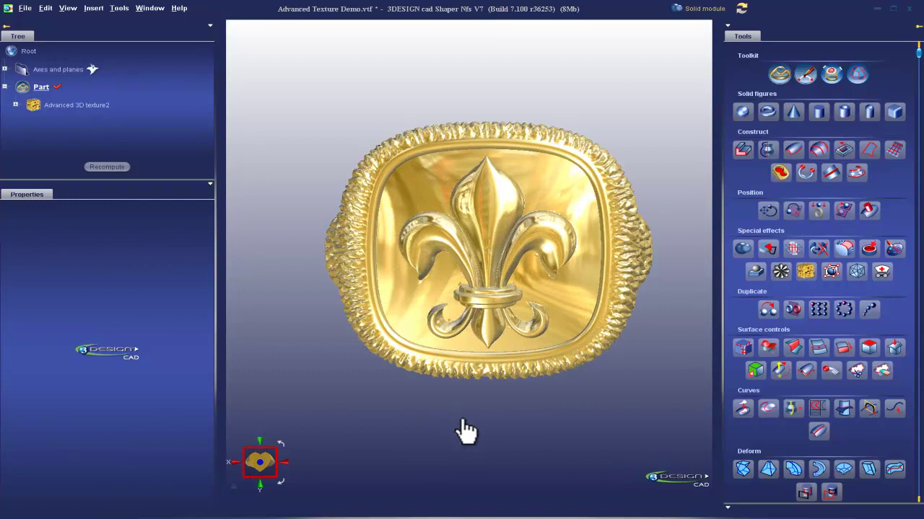
right_drag(481, 442, 600, 276)
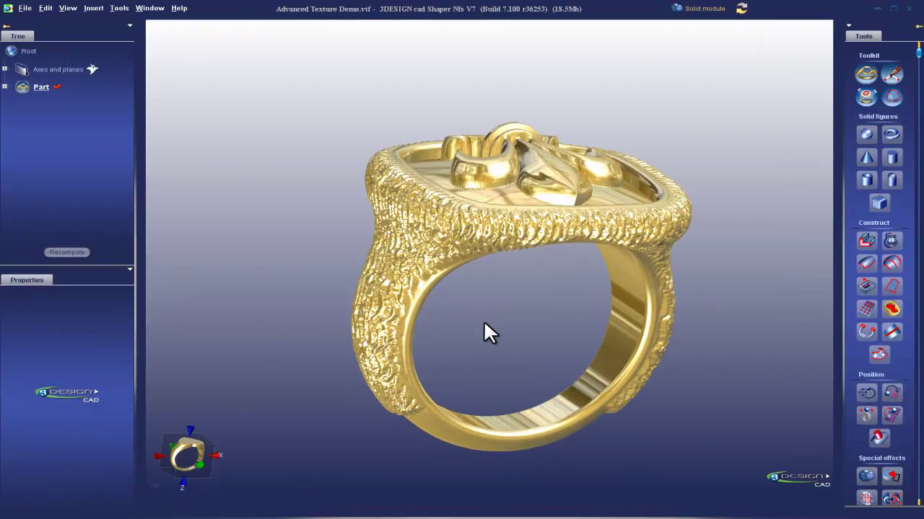
right_drag(484, 324, 547, 343)
scroll(501, 308, up, 5)
scroll(492, 229, down, 5)
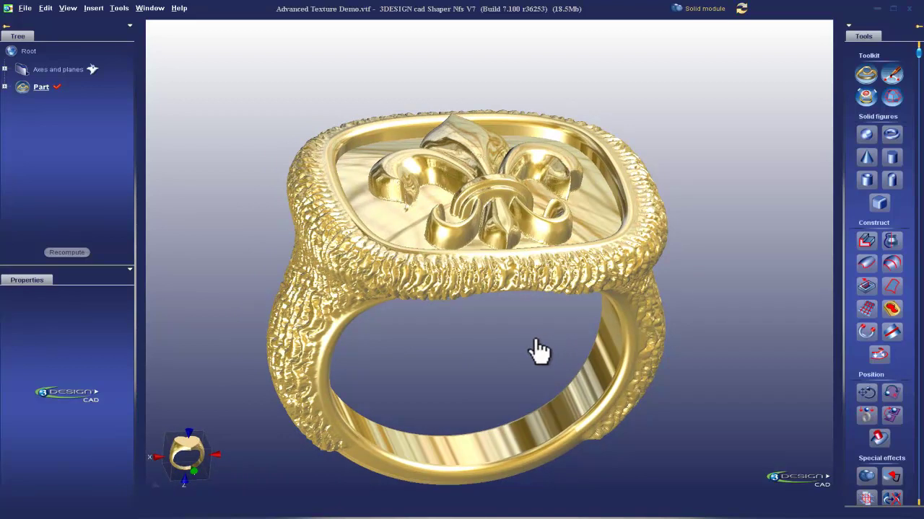
- Reopen the fleur-de-lis texture for editing and widen the Properties panel
right_drag(734, 320, 501, 233)
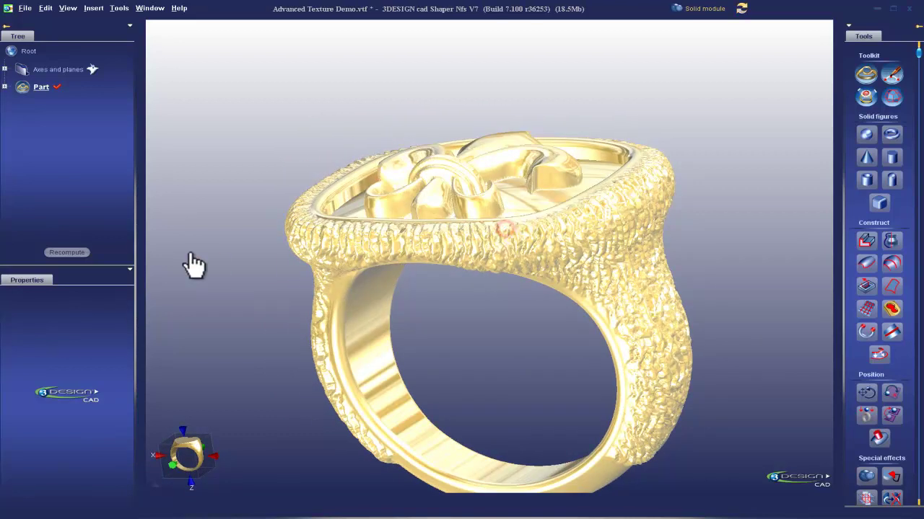
right_drag(335, 195, 369, 246)
drag(135, 336, 175, 339)
drag(138, 266, 138, 229)
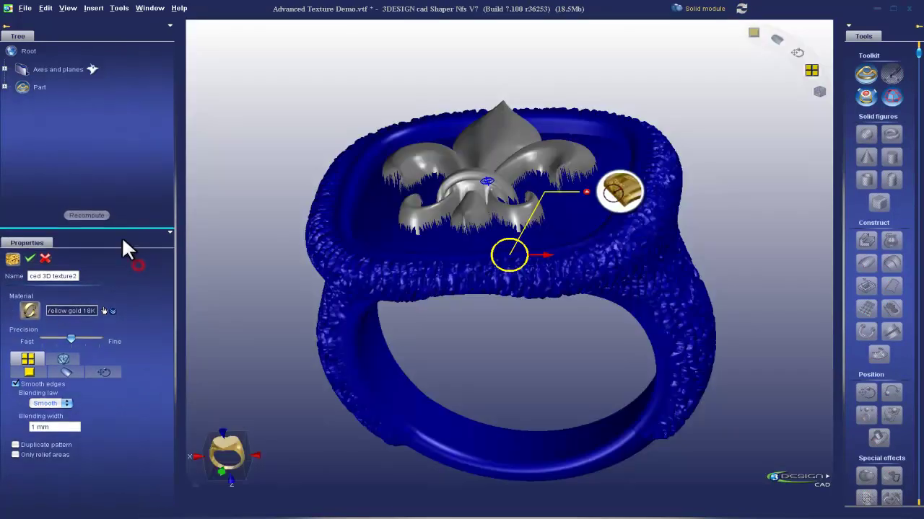
- Review the texture's blending, source, target object and 12.122 × 14.283 mm size, 122.71° angle settings
click(26, 357)
click(27, 371)
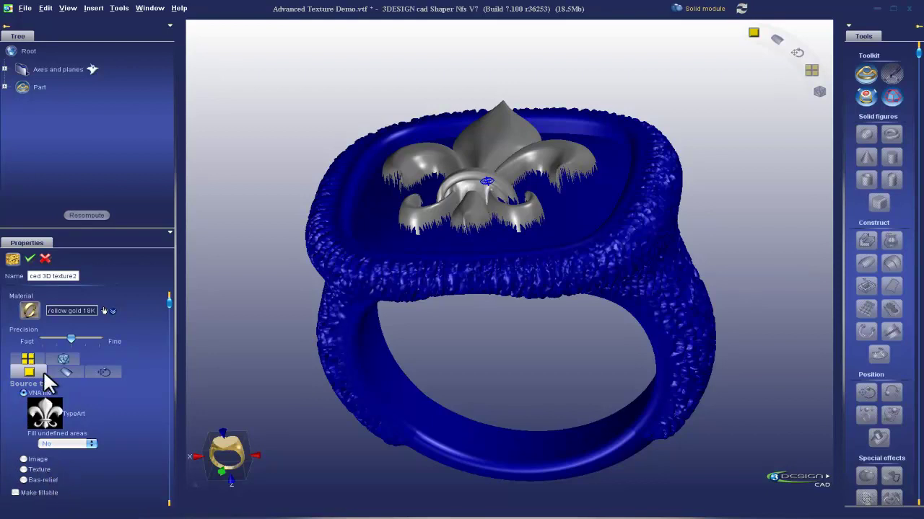
click(63, 369)
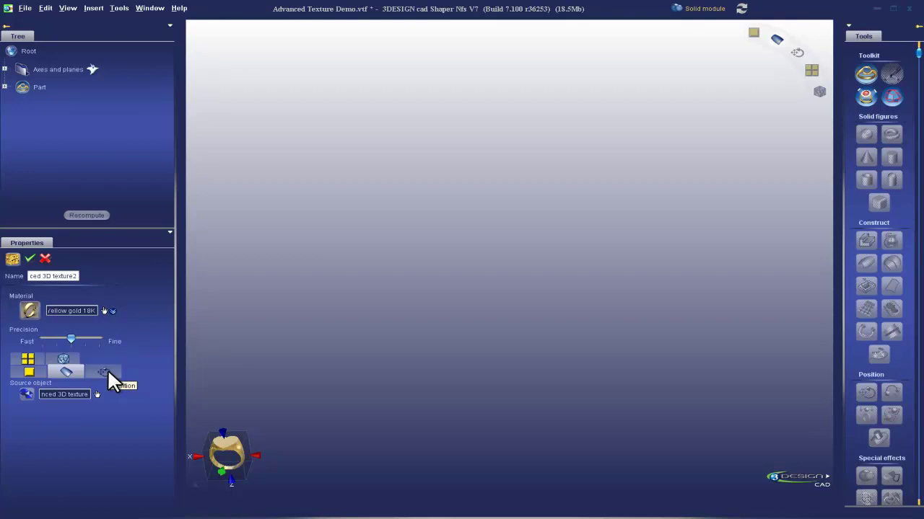
click(108, 370)
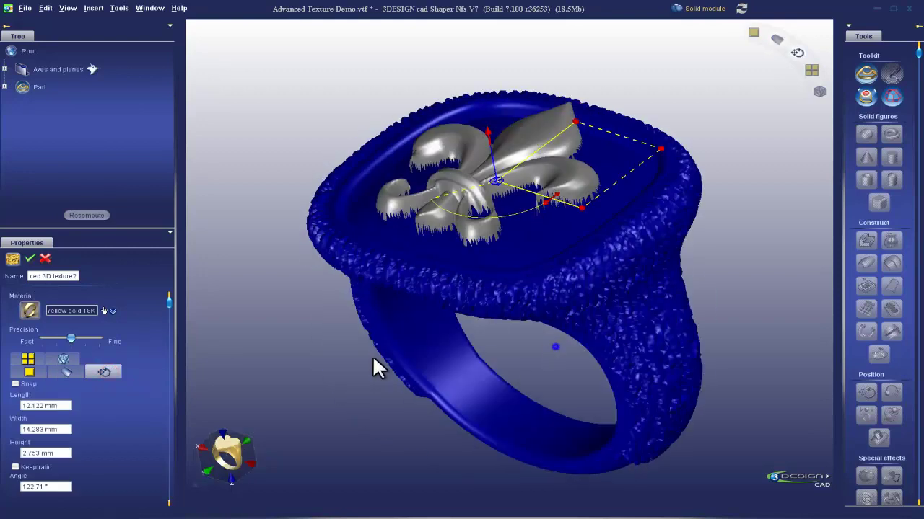
right_drag(342, 342, 339, 404)
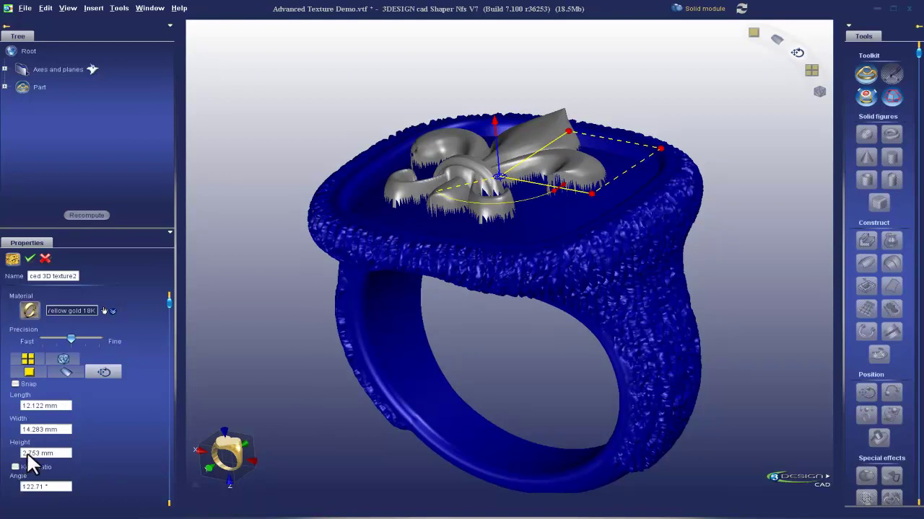
click(24, 362)
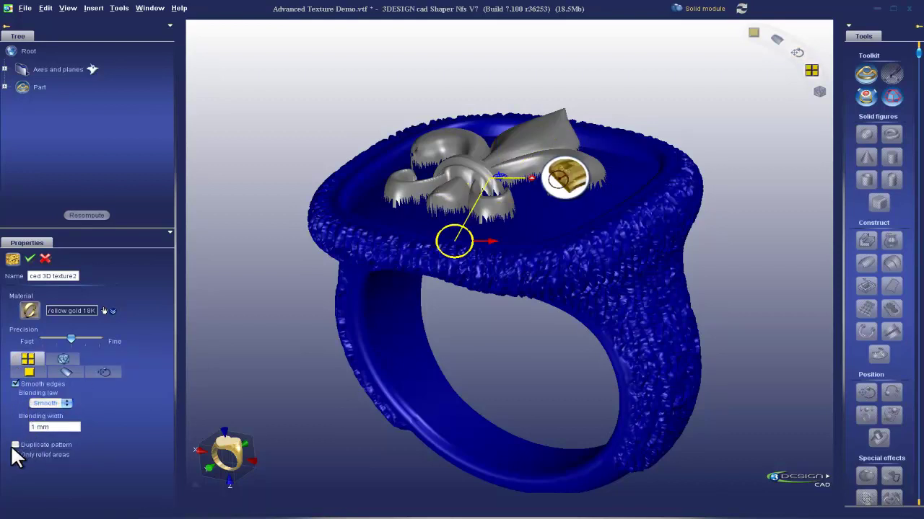
click(101, 372)
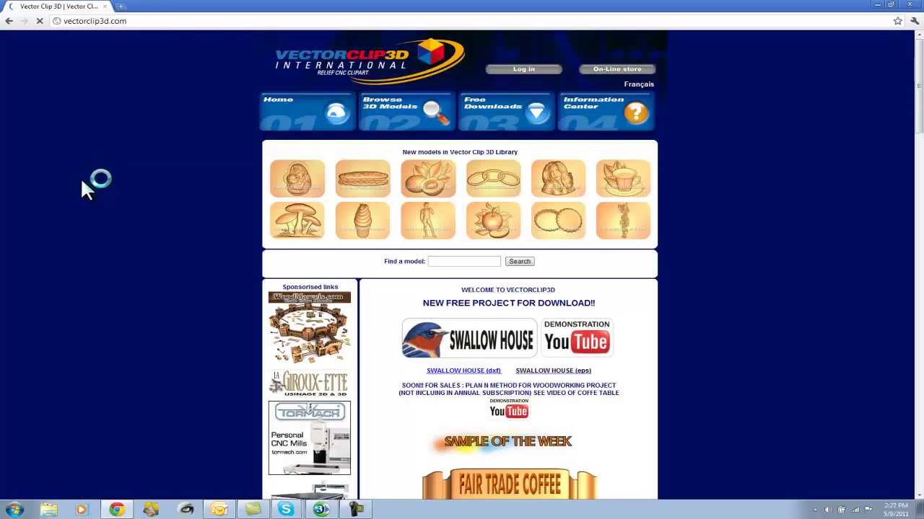
- Open the 3D model categories on Vector Clip 3D and browse the Badges relief models
click(404, 101)
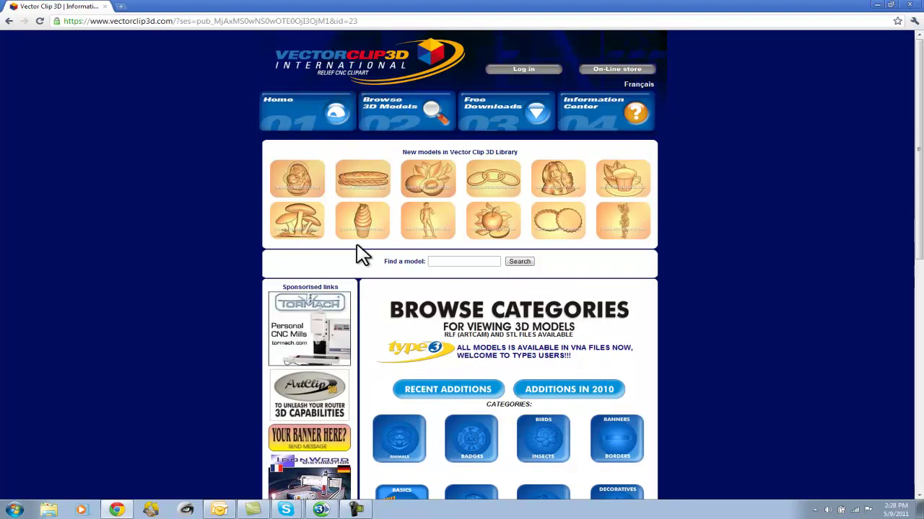
scroll(390, 238, down, 1)
scroll(422, 426, down, 3)
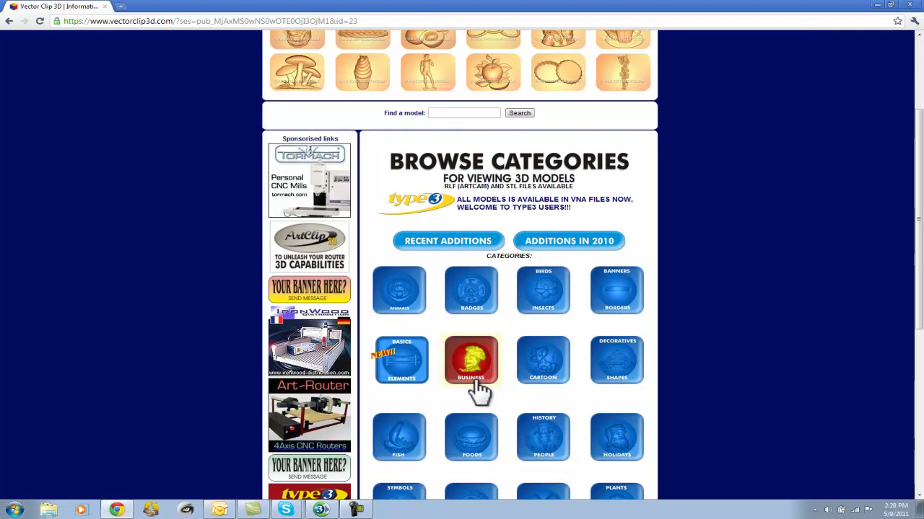
click(469, 293)
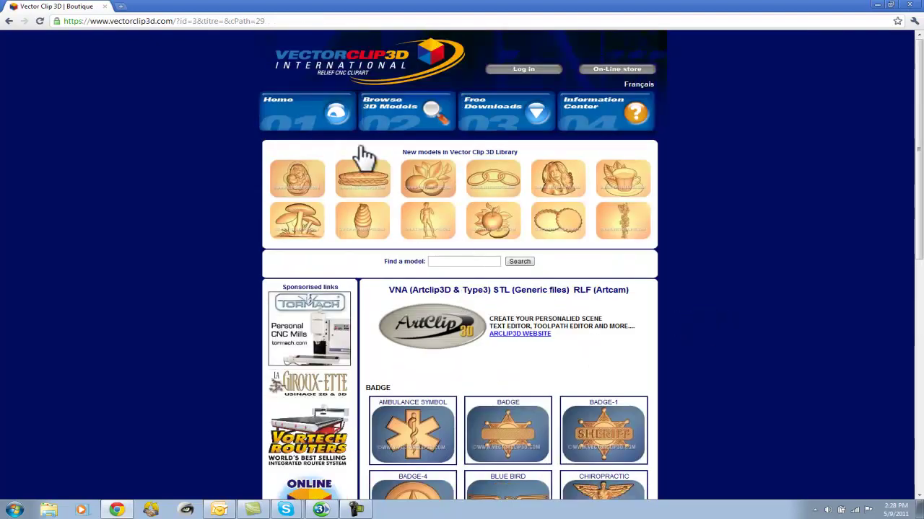
scroll(408, 361, down, 3)
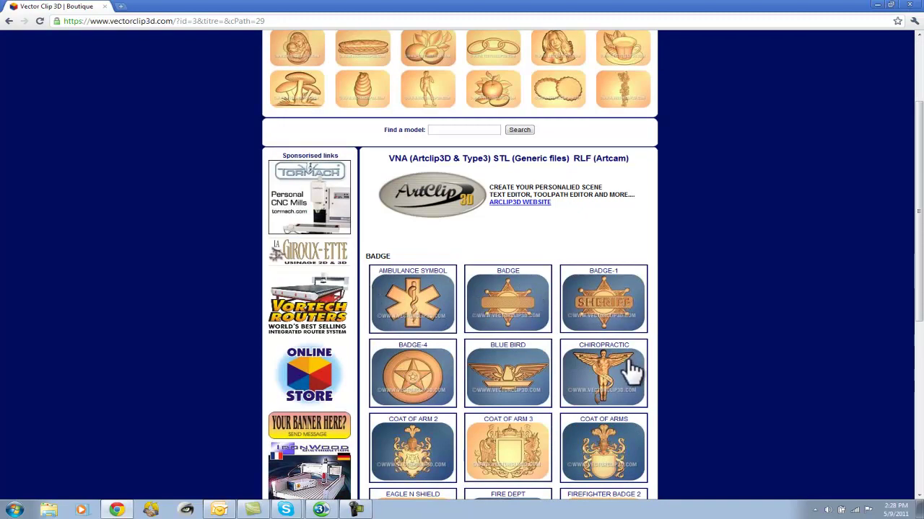
scroll(426, 371, down, 1)
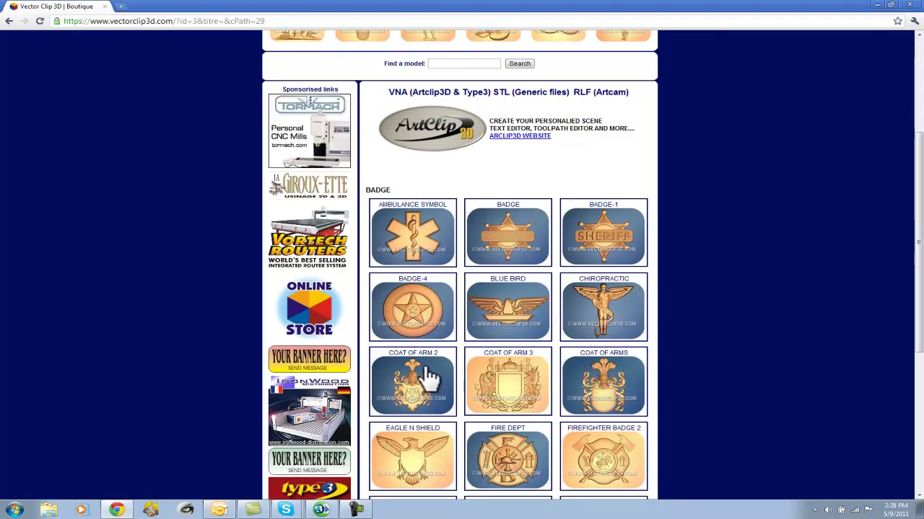
scroll(500, 366, down, 2)
scroll(618, 319, down, 1)
scroll(470, 161, up, 4)
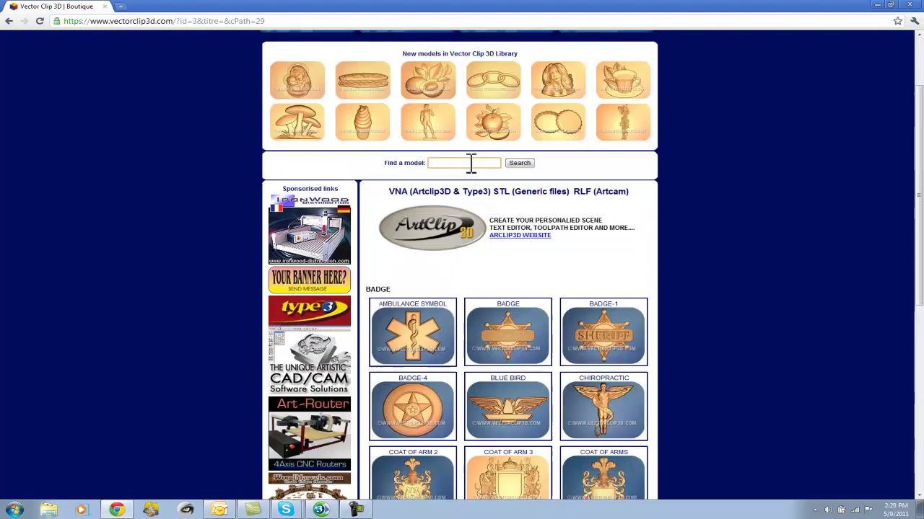
- Search the model library for 'baseball' and scroll the five results
click(470, 163)
text(baseball)
key(Return)
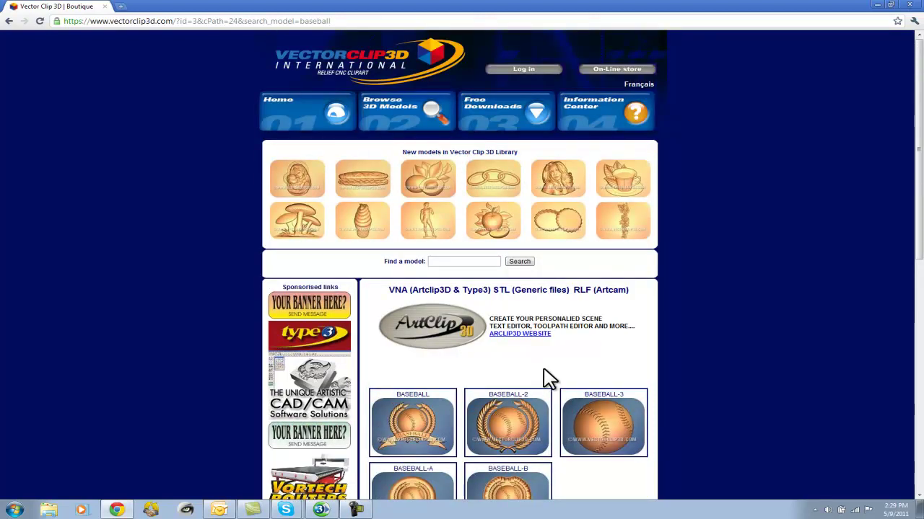
scroll(548, 379, down, 1)
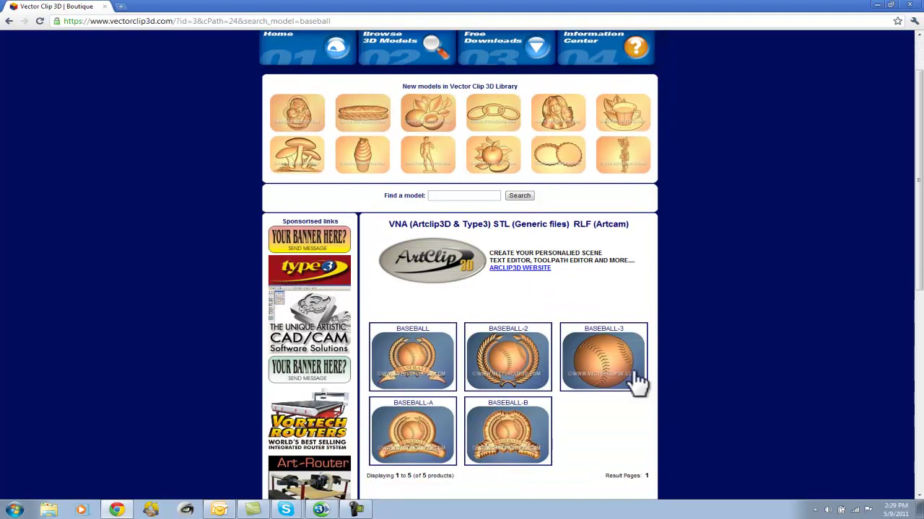